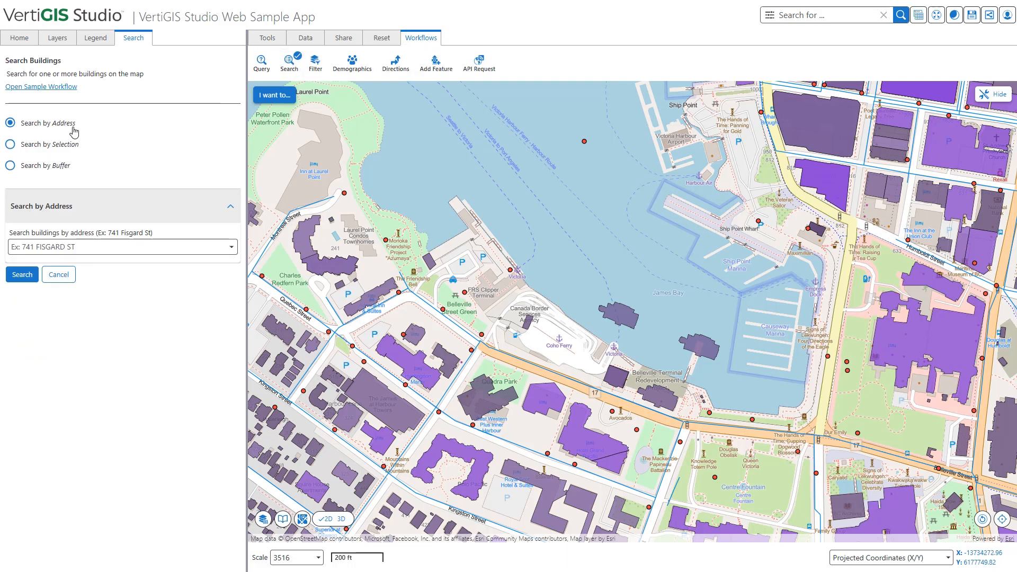
Step: Try an address search for 741, then a rectangular selection search over the blocks
{"action": "left_click", "coordinate": [48, 247]}
{"action": "type", "text": "741"}
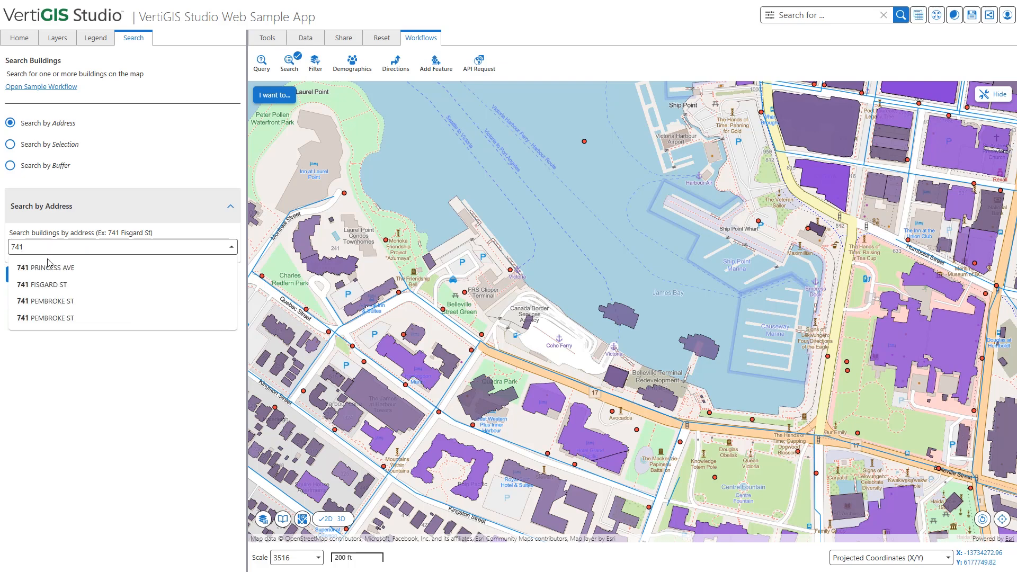
{"action": "left_click", "coordinate": [47, 147]}
{"action": "left_click", "coordinate": [58, 257]}
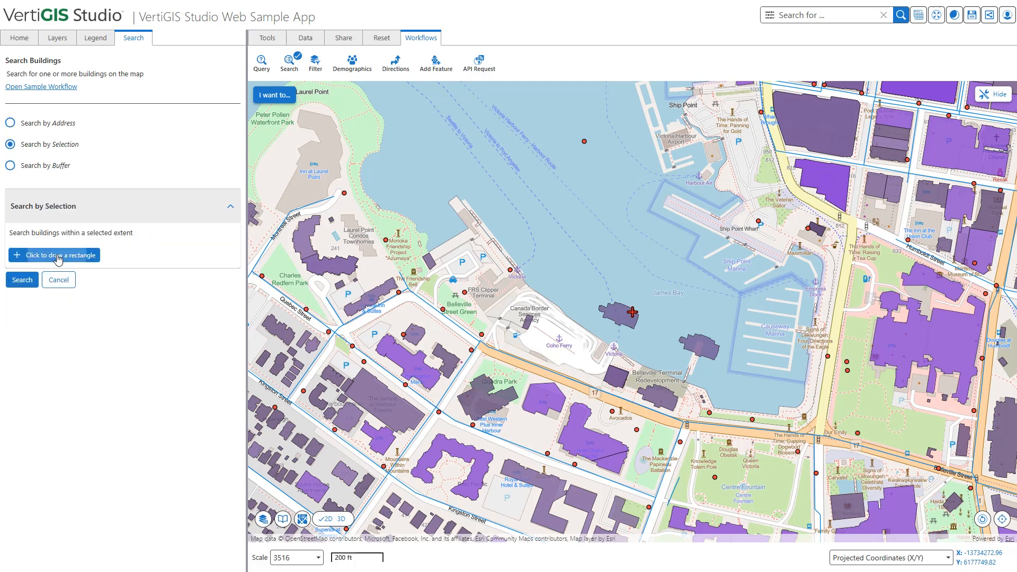
{"action": "left_click_drag", "start_coordinate": [315, 243], "coordinate": [504, 452]}
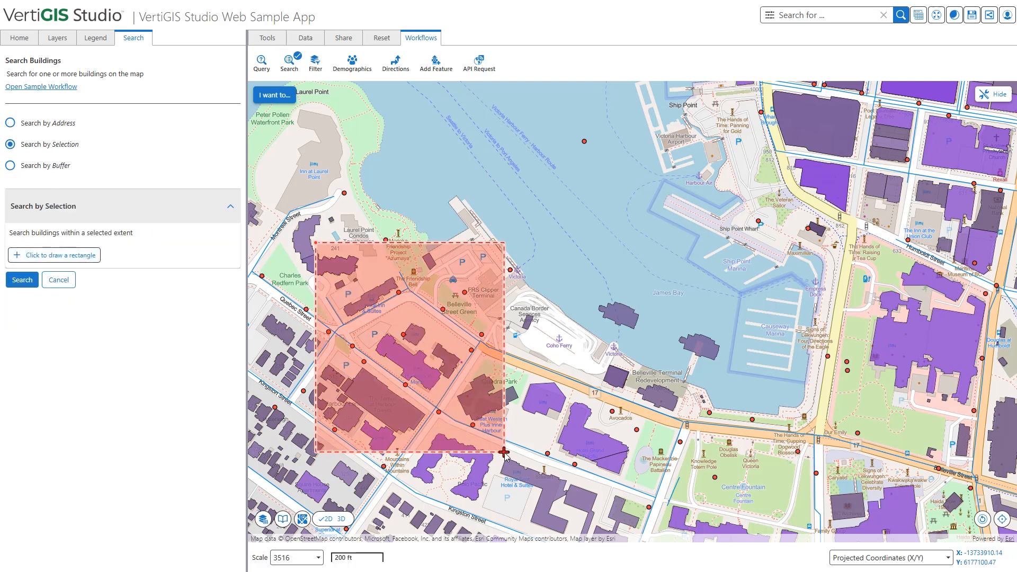
Step: Run a 150-foot buffer search from a point placed near Superior Street
{"action": "left_click", "coordinate": [61, 166]}
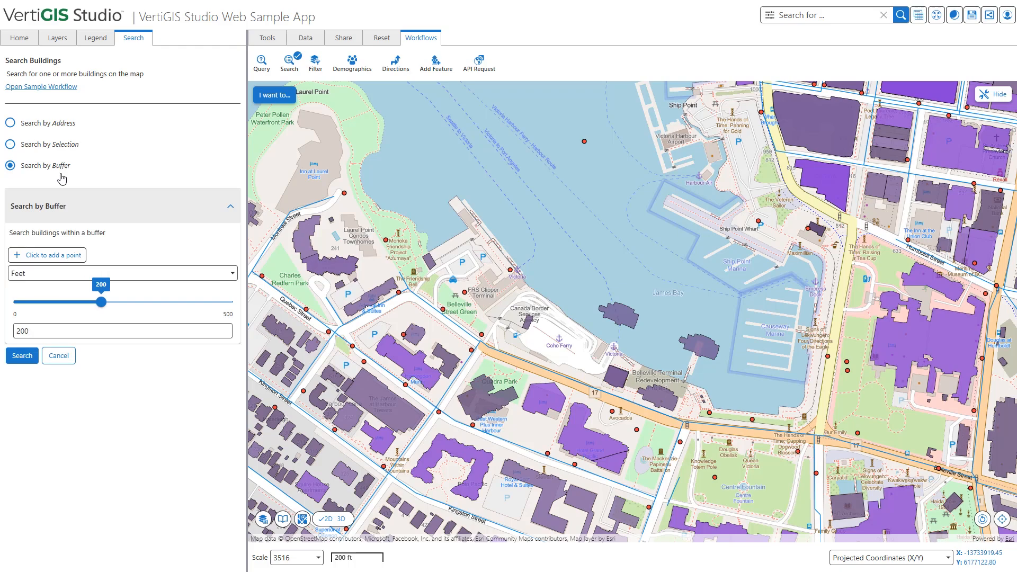
{"action": "left_click", "coordinate": [47, 255]}
{"action": "left_click", "coordinate": [314, 455]}
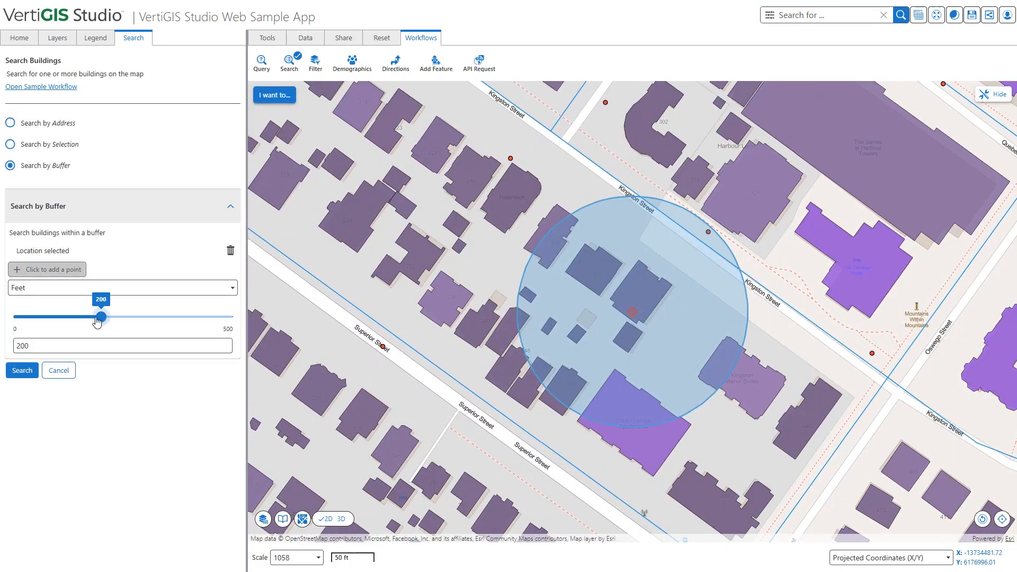
{"action": "left_click_drag", "start_coordinate": [96, 321], "coordinate": [77, 322]}
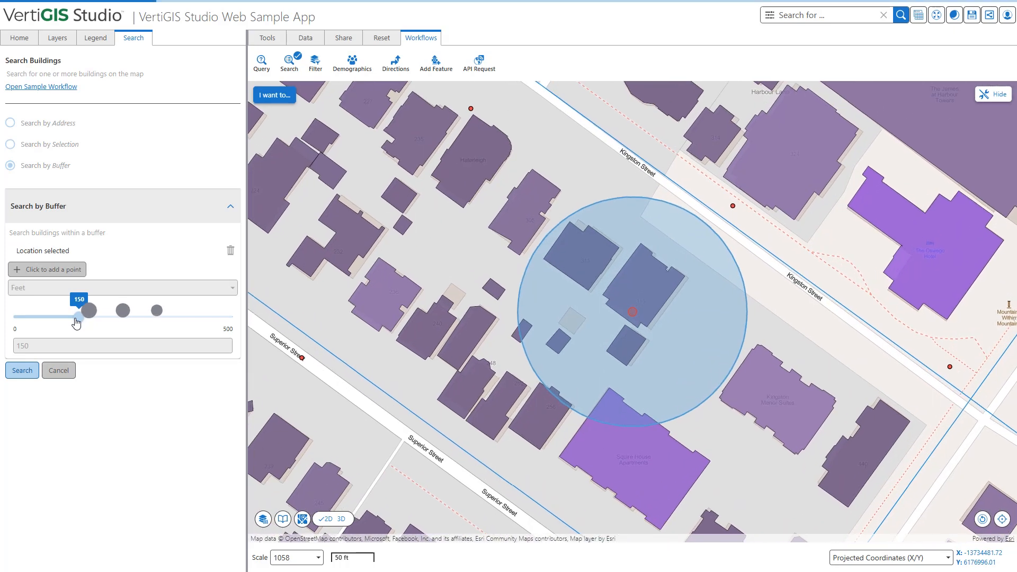
{"action": "left_click", "coordinate": [30, 373]}
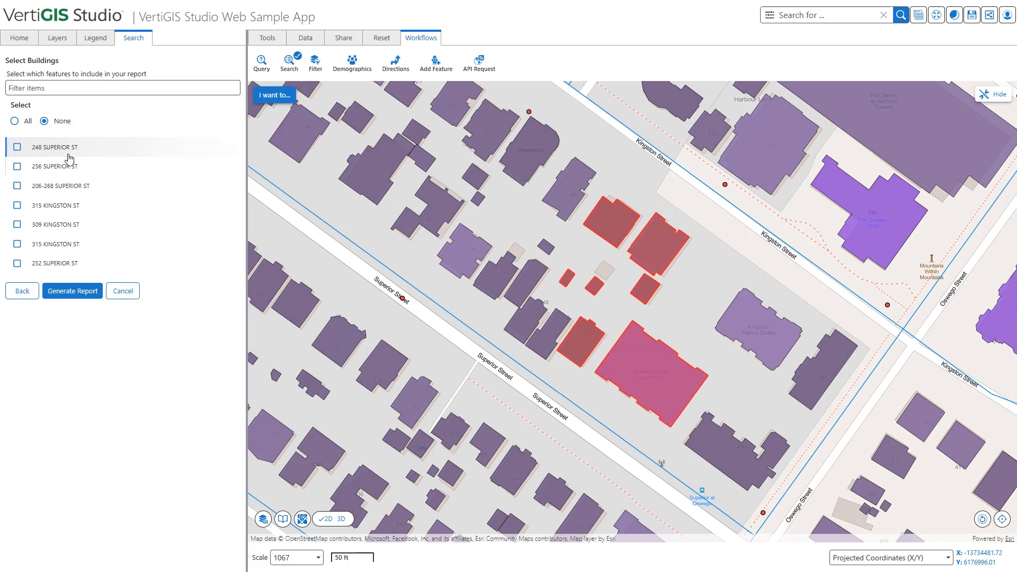
Step: Check 248, 256 and 206-268 Superior St, generate the Buildings report and download it
{"action": "left_click", "coordinate": [65, 148]}
{"action": "left_click", "coordinate": [63, 166]}
{"action": "left_click", "coordinate": [62, 187]}
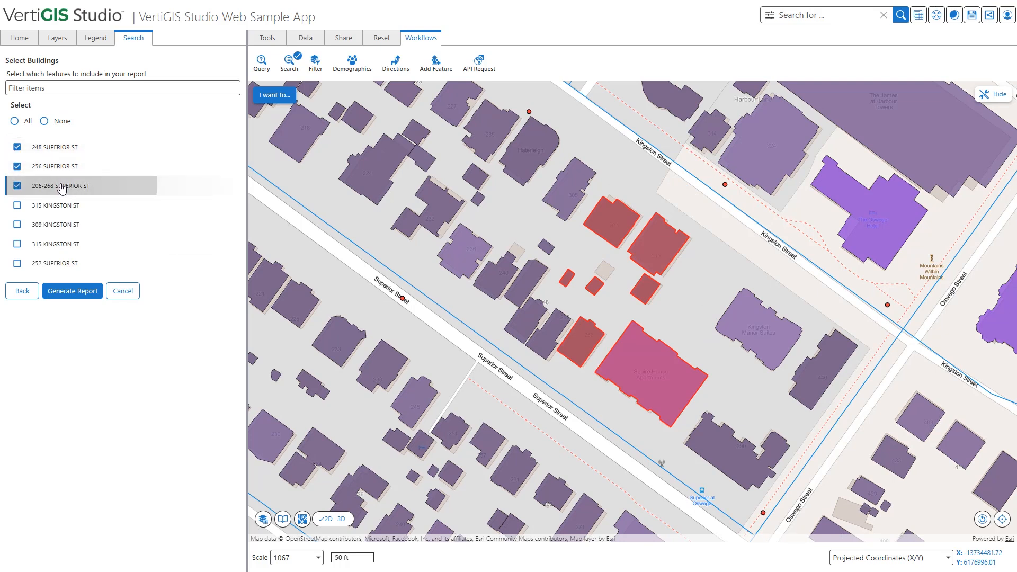
{"action": "left_click", "coordinate": [80, 290]}
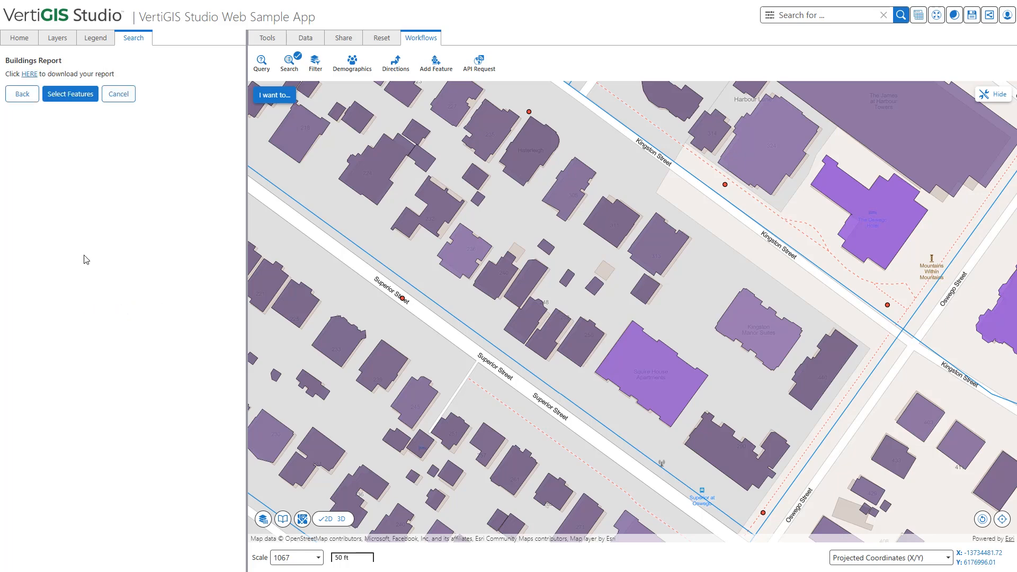
{"action": "left_click", "coordinate": [30, 74]}
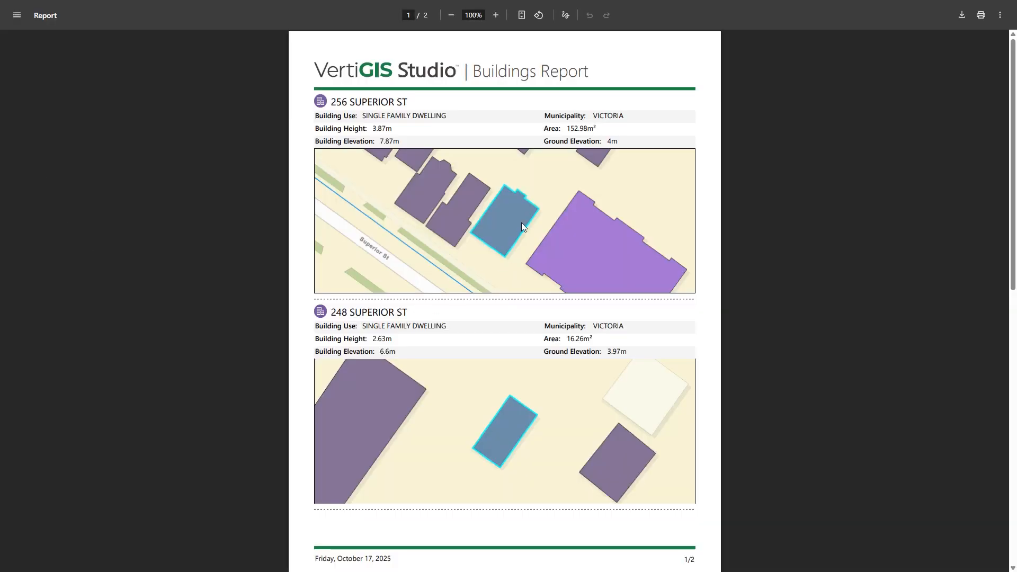
Step: Scroll the report PDF down to page two and back up to page one
{"action": "scroll", "coordinate": [750, 276], "scroll_direction": "down", "scroll_amount": 9}
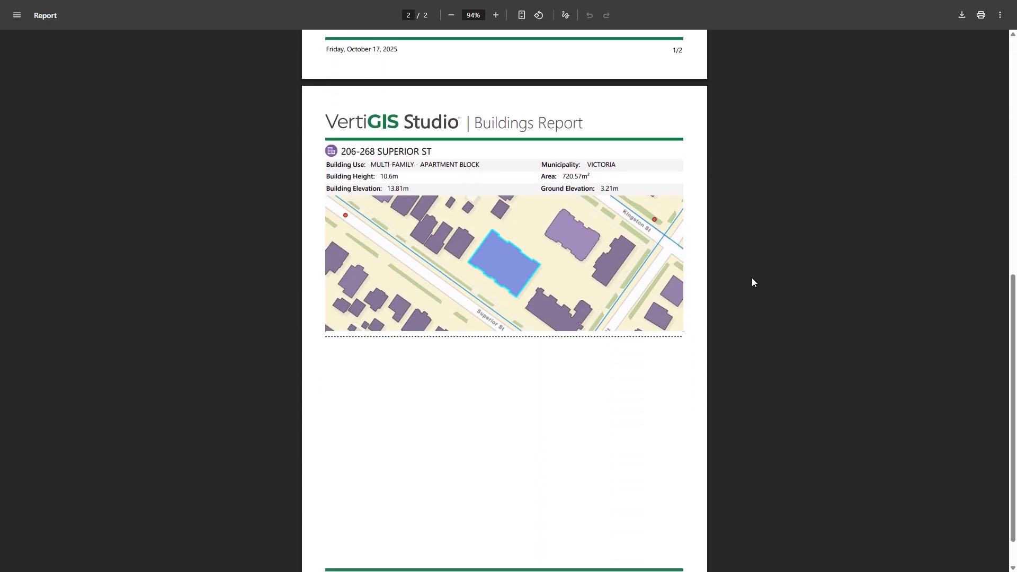
{"action": "scroll", "coordinate": [752, 278], "scroll_direction": "up", "scroll_amount": 9}
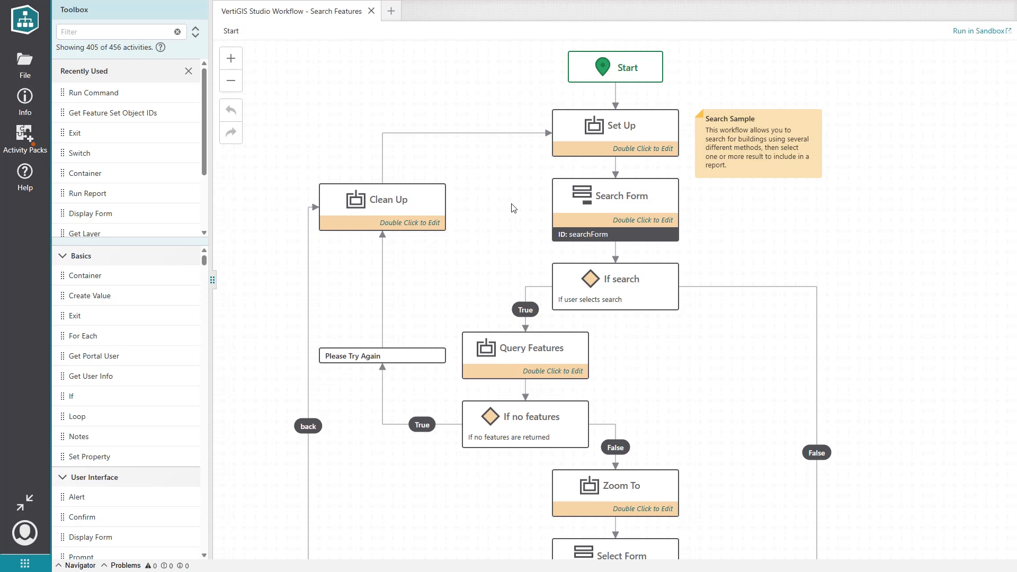
Step: Open the Set Up container and then its Variables container
{"action": "left_click", "coordinate": [657, 137]}
{"action": "double_click", "coordinate": [657, 136]}
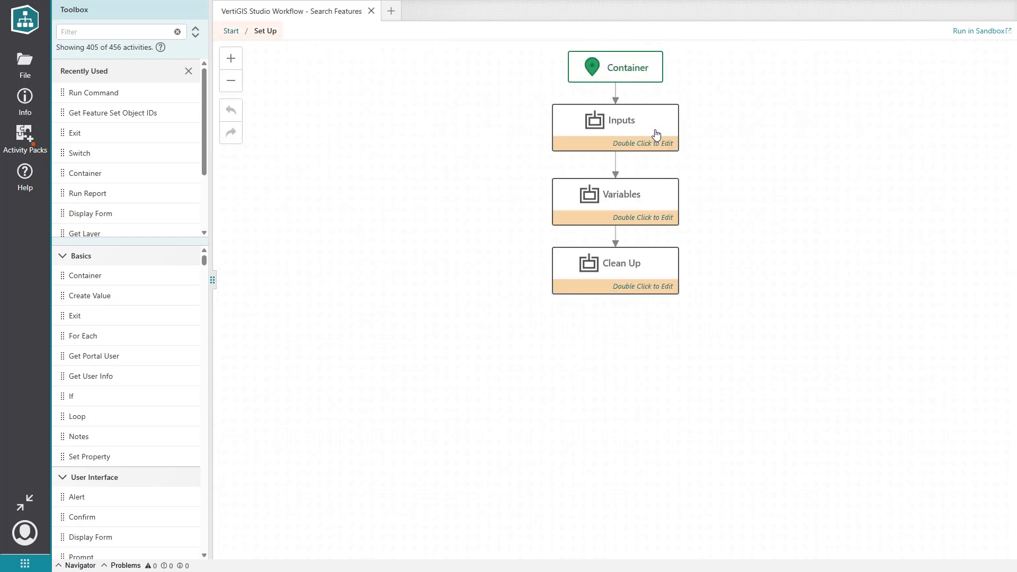
{"action": "double_click", "coordinate": [657, 205]}
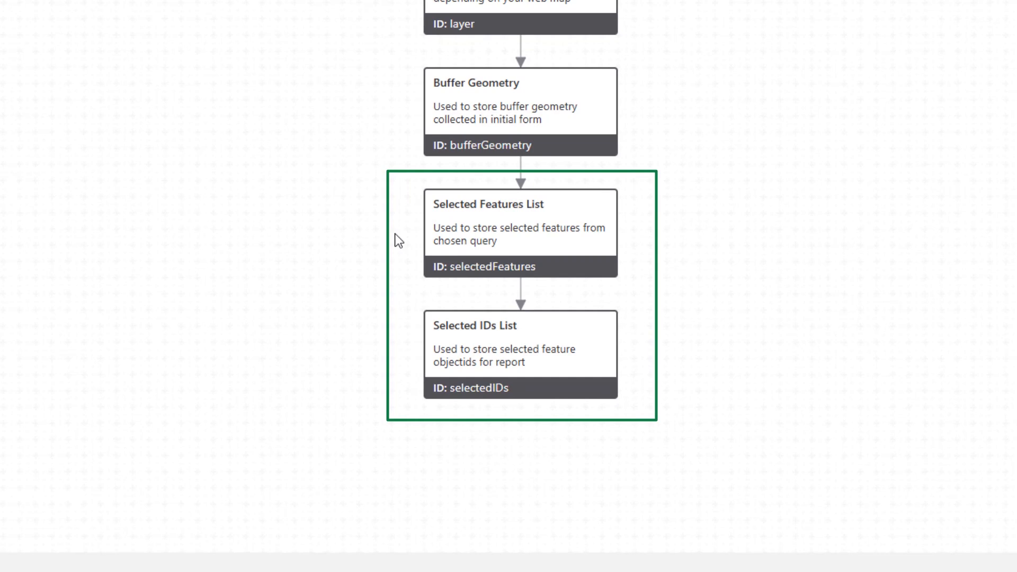
Step: Inspect the Selected Features List and Selected IDs List variables and their =[] expressions
{"action": "left_click", "coordinate": [427, 227]}
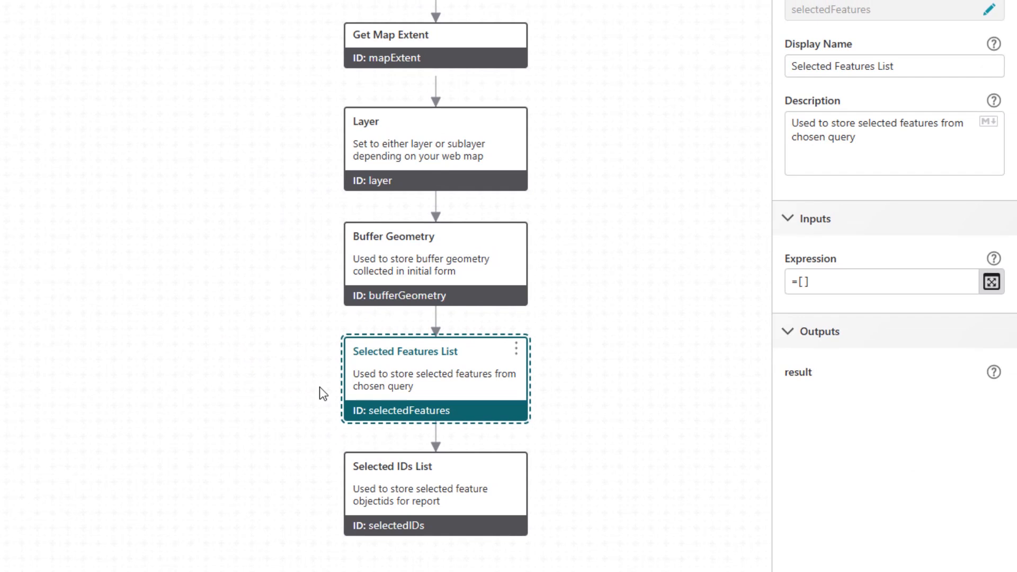
{"action": "left_click", "coordinate": [353, 484]}
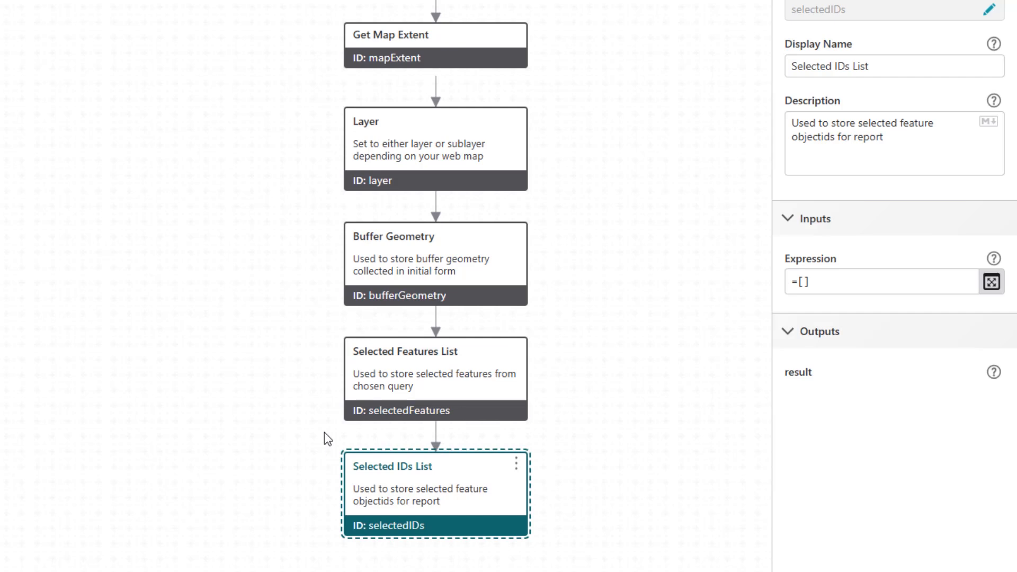
{"action": "left_click", "coordinate": [485, 361]}
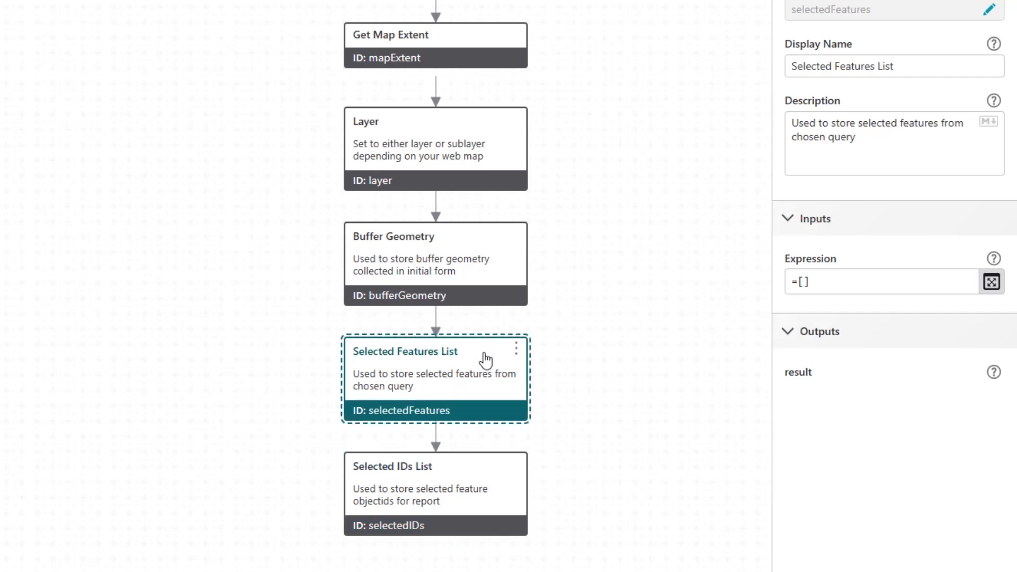
{"action": "left_click", "coordinate": [809, 291]}
{"action": "key", "text": "ctrl+a"}
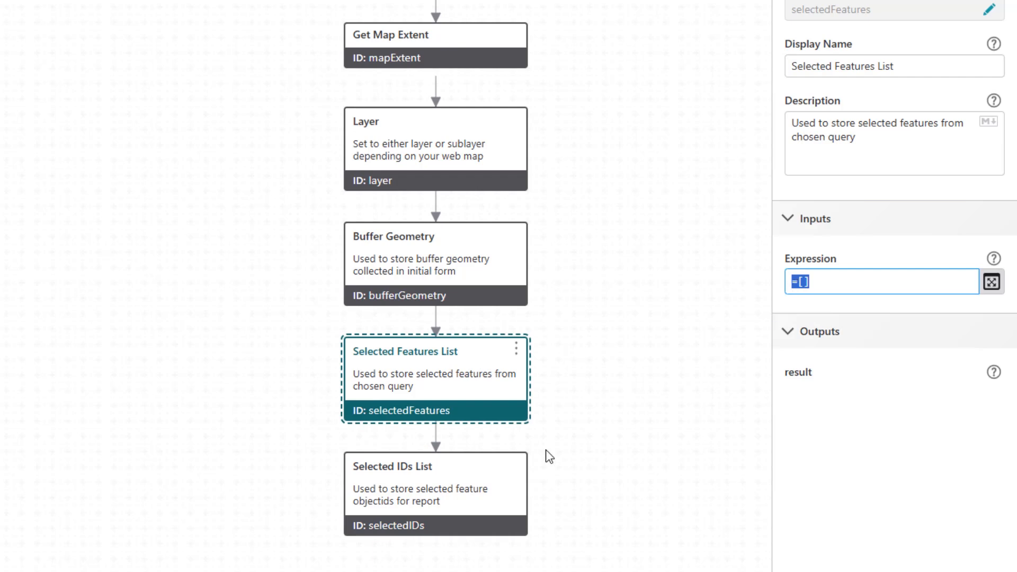
{"action": "left_click", "coordinate": [518, 462]}
{"action": "left_click", "coordinate": [496, 471]}
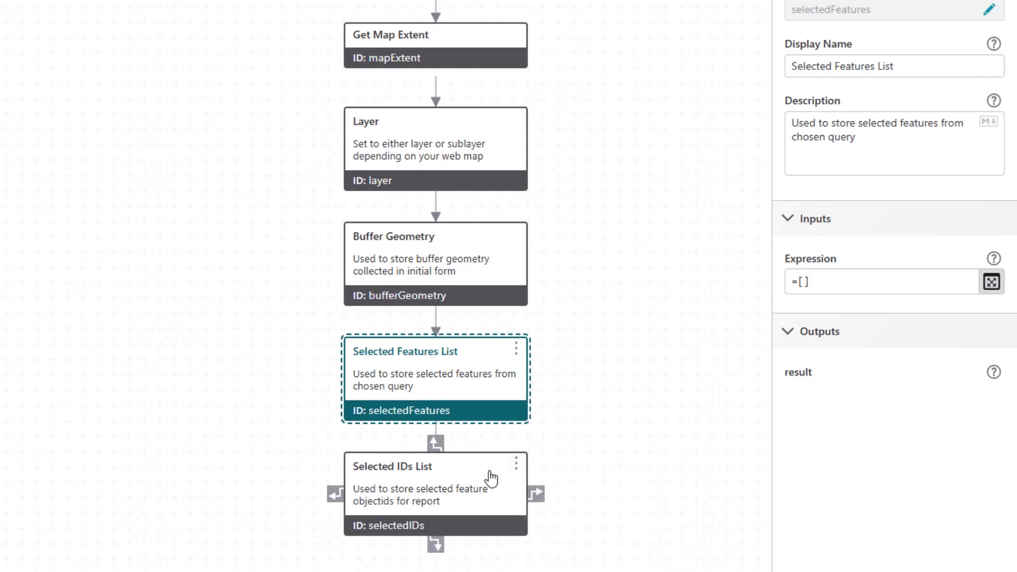
{"action": "left_click", "coordinate": [489, 474]}
{"action": "left_click_drag", "start_coordinate": [823, 289], "coordinate": [778, 290]}
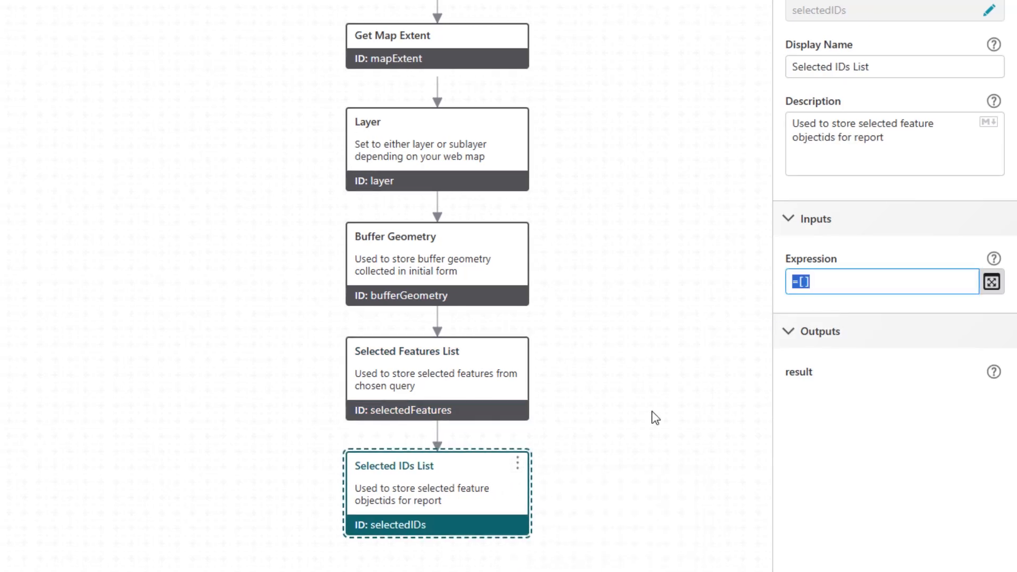
{"action": "left_click", "coordinate": [652, 412]}
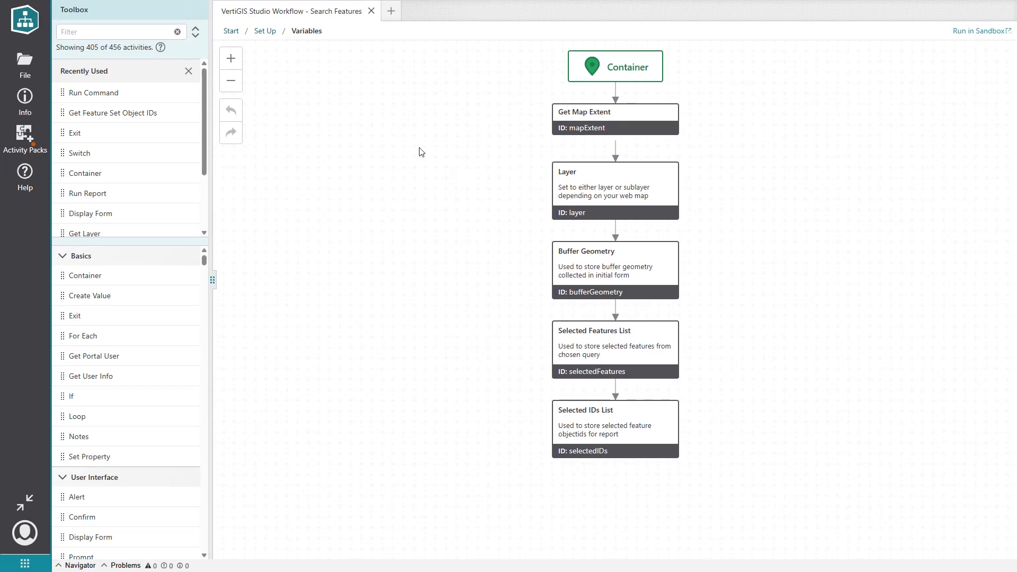
Step: Open the Search Form from the main workflow and review its contents
{"action": "left_click", "coordinate": [231, 30]}
{"action": "double_click", "coordinate": [601, 206]}
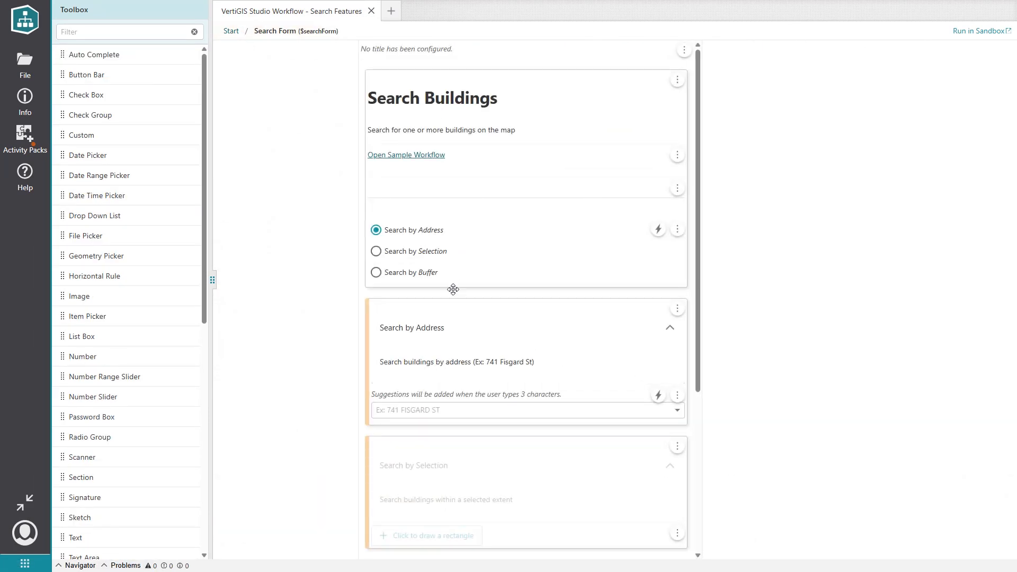
{"action": "scroll", "coordinate": [453, 386], "scroll_direction": "down", "scroll_amount": 4}
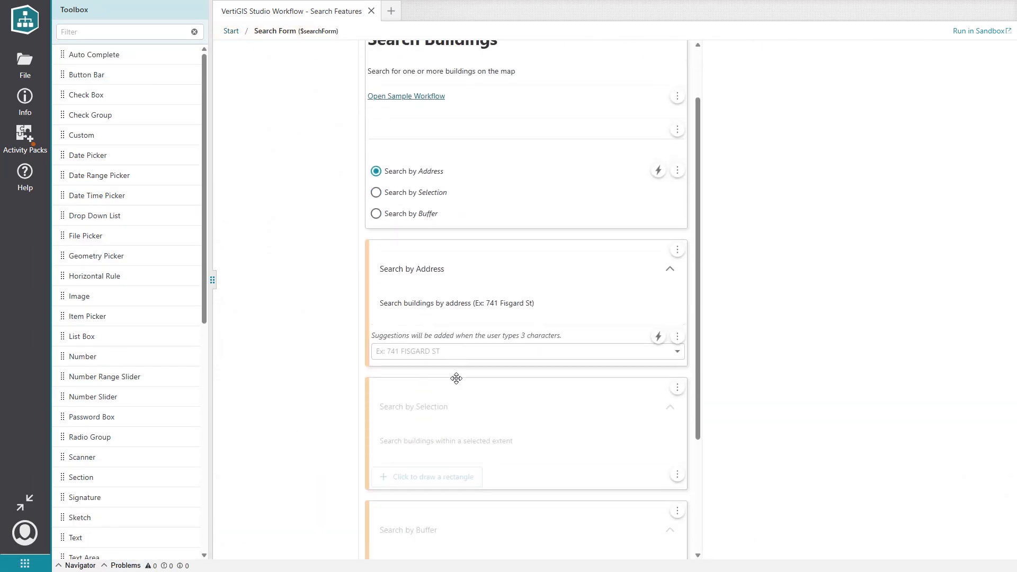
{"action": "left_click", "coordinate": [232, 33]}
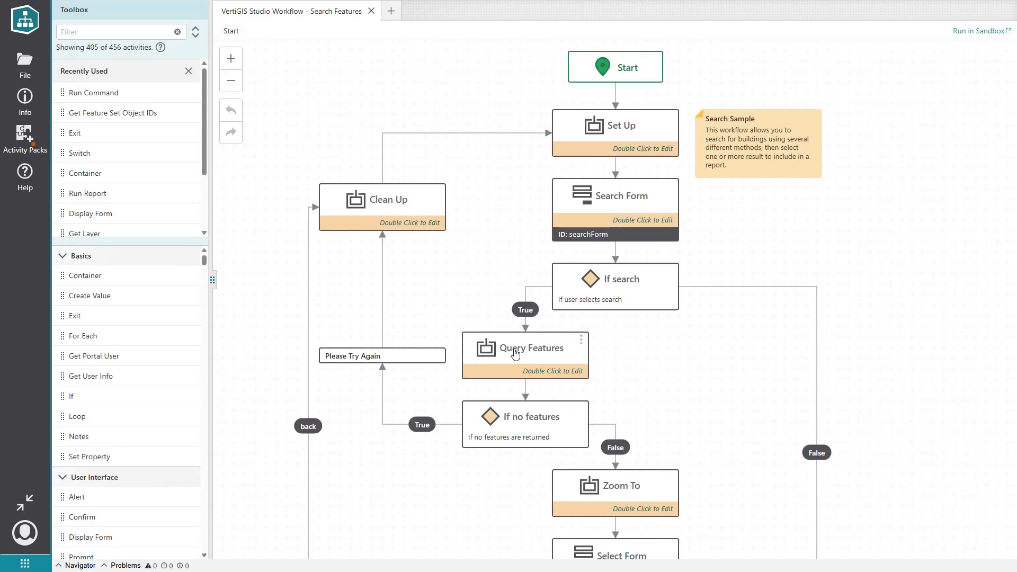
Step: Review Query Features' address, select and buffer branches, Selection Query and Set Selected Features steps
{"action": "double_click", "coordinate": [515, 354]}
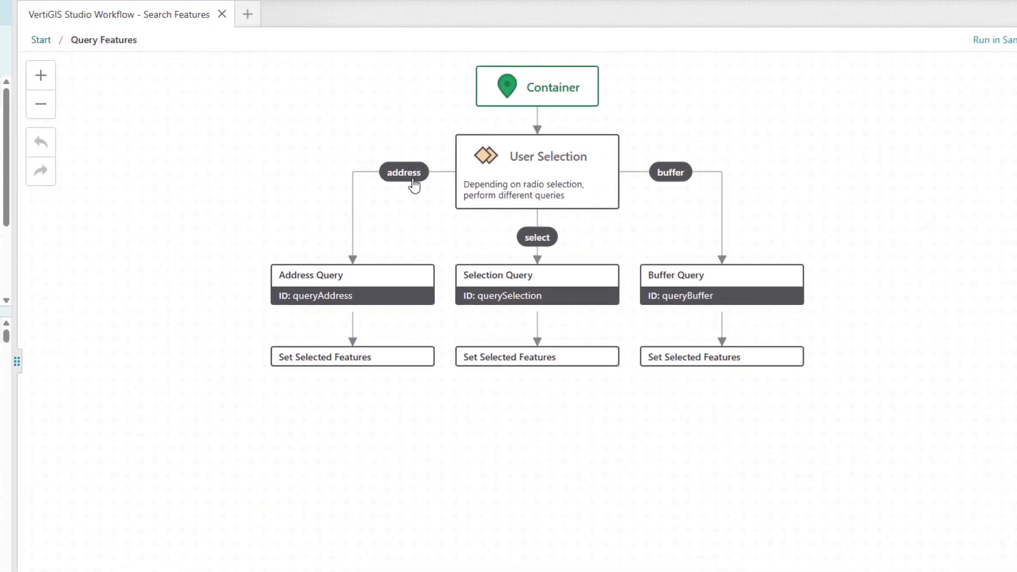
{"action": "left_click", "coordinate": [407, 173]}
{"action": "left_click", "coordinate": [535, 241]}
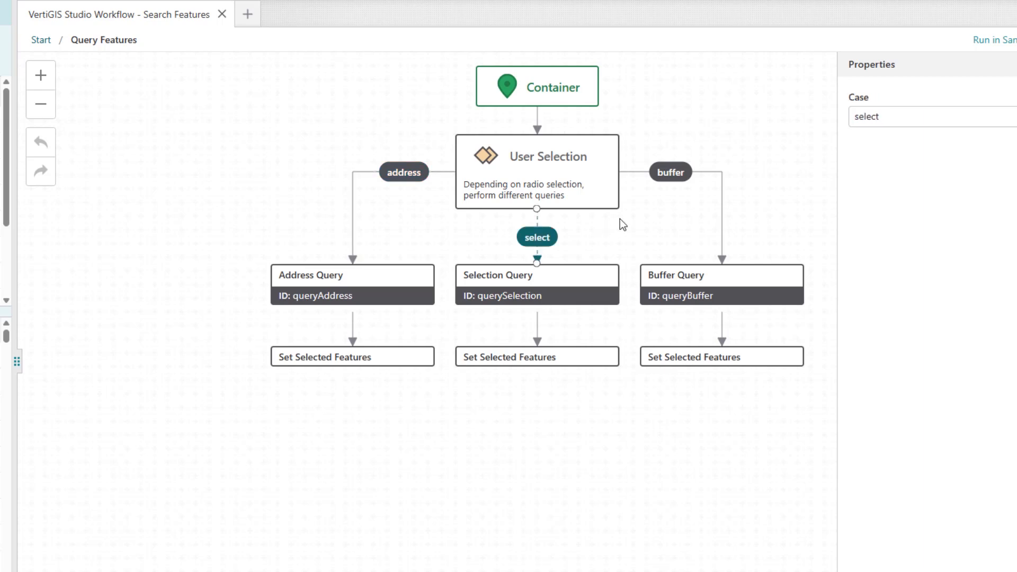
{"action": "left_click", "coordinate": [671, 173]}
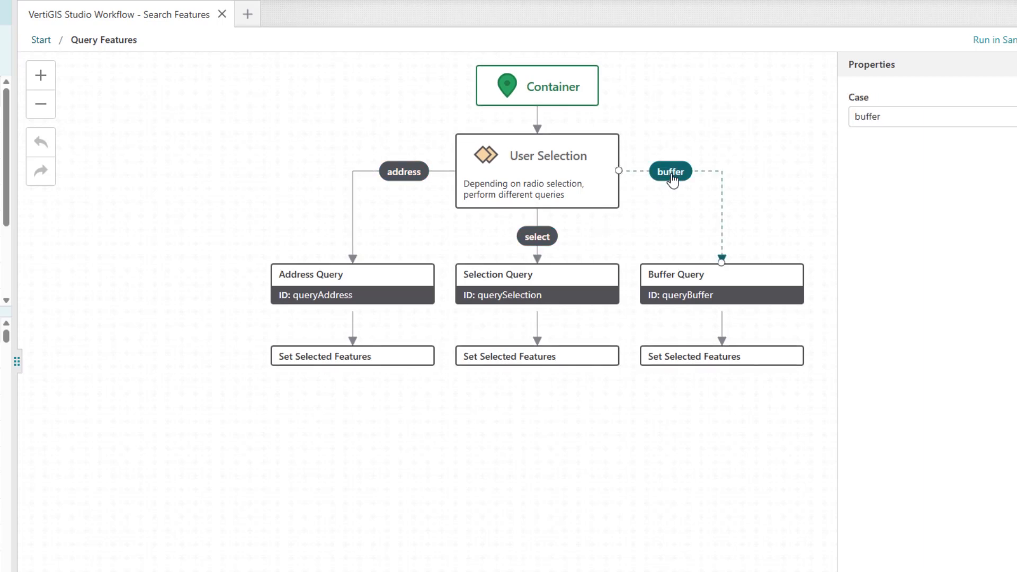
{"action": "left_click", "coordinate": [577, 286]}
{"action": "left_click", "coordinate": [551, 361]}
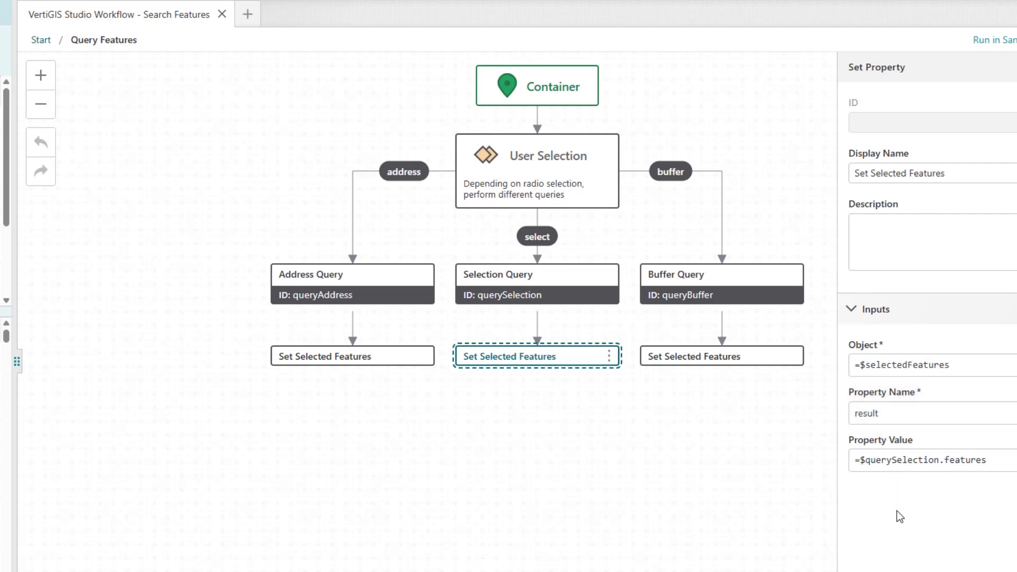
{"action": "left_click", "coordinate": [41, 40]}
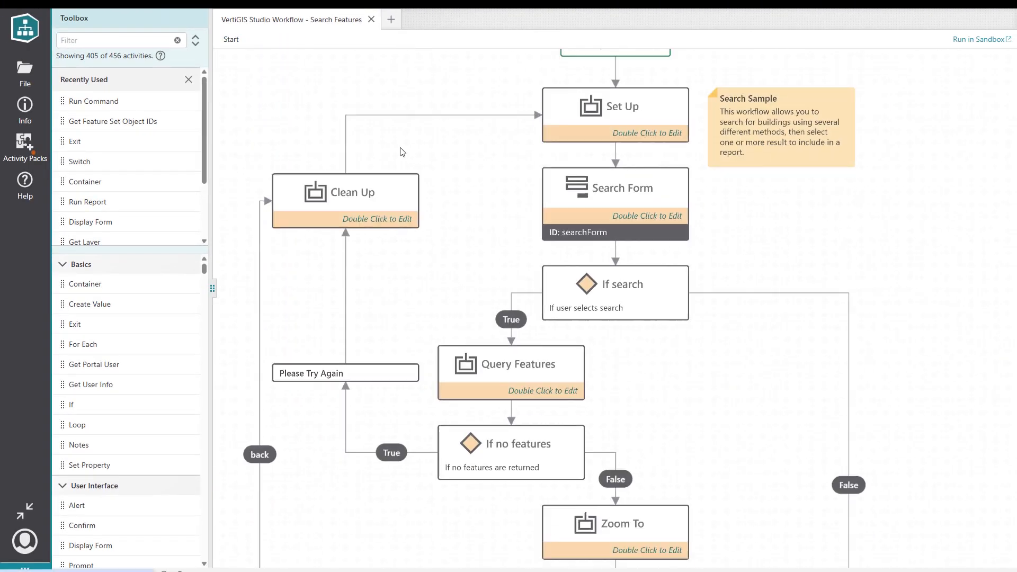
{"action": "scroll", "coordinate": [672, 409], "scroll_direction": "down", "scroll_amount": 5}
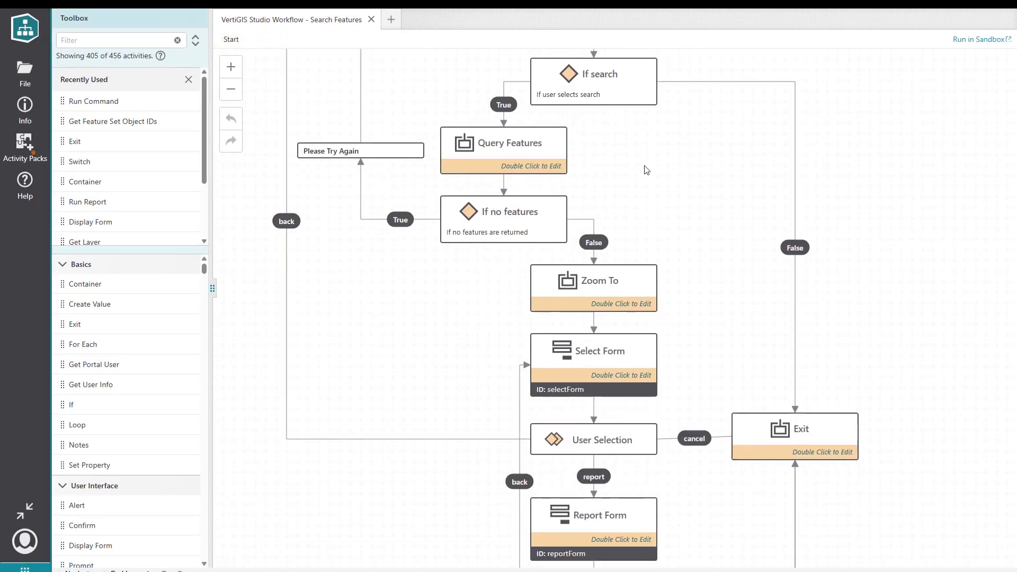
Step: Review the Select Form, then open the Report Form's Generating Report load-event workflow
{"action": "double_click", "coordinate": [583, 313]}
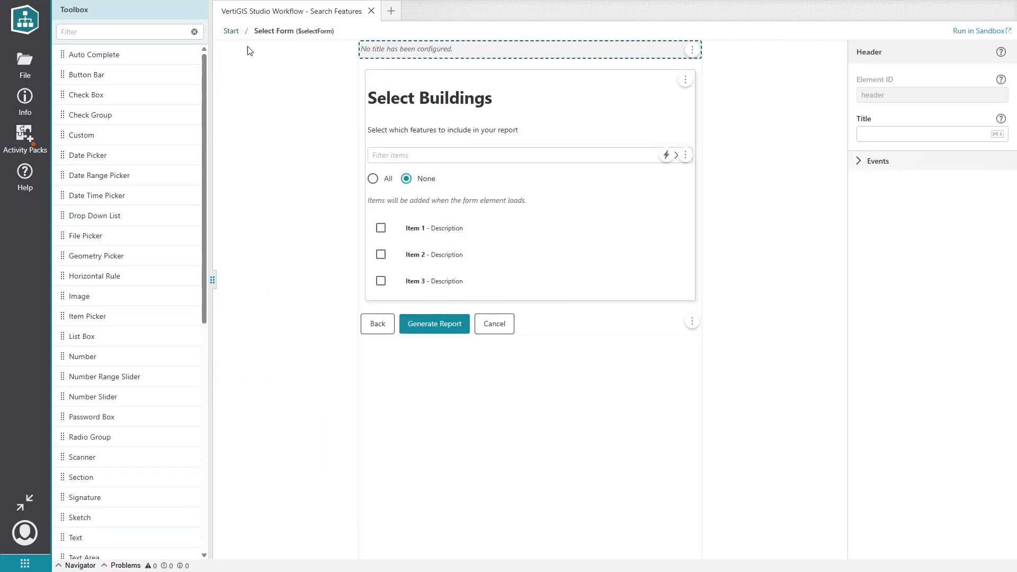
{"action": "left_click", "coordinate": [231, 32]}
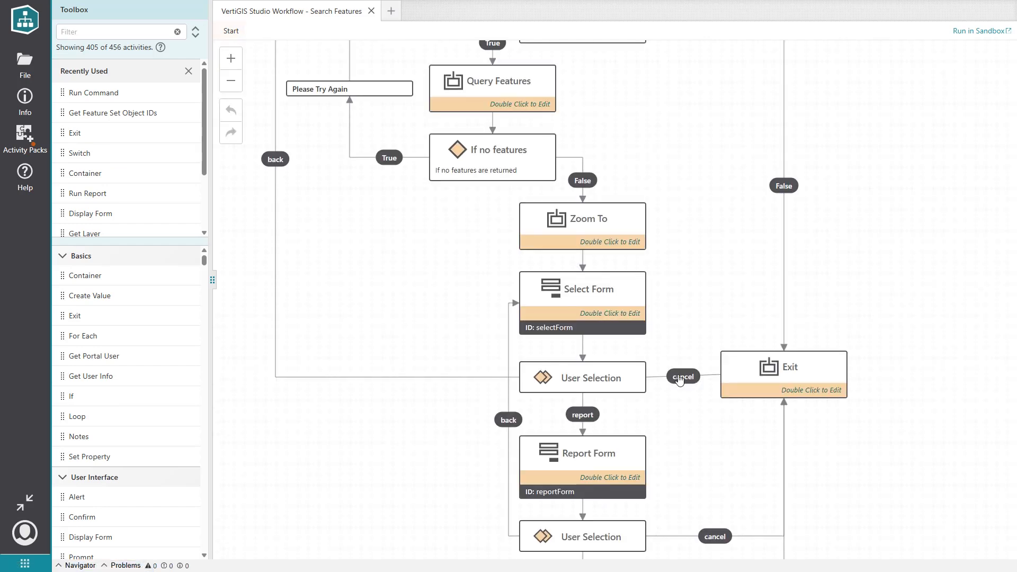
{"action": "scroll", "coordinate": [512, 298], "scroll_direction": "down", "scroll_amount": 3}
{"action": "double_click", "coordinate": [512, 299]}
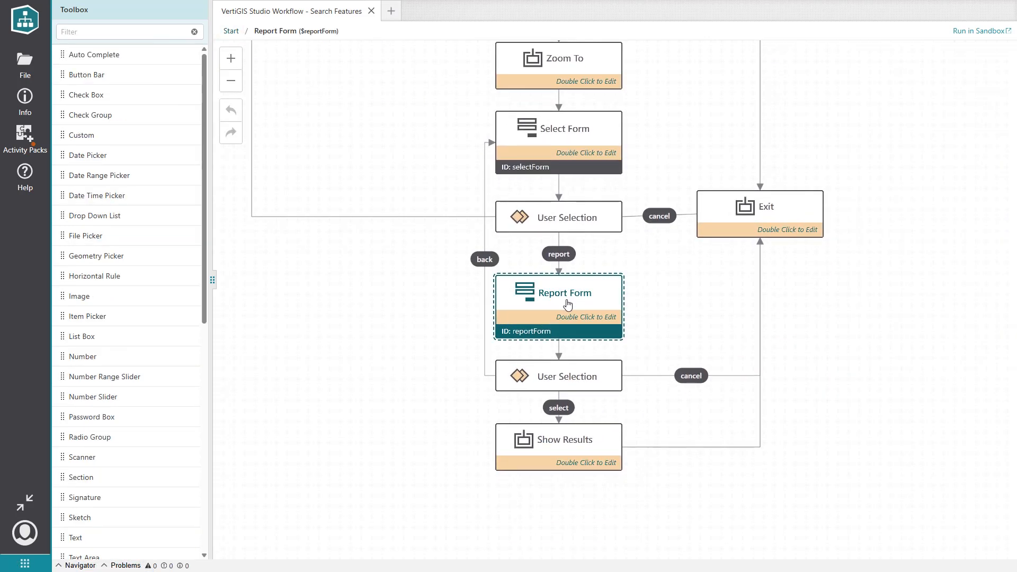
{"action": "left_click", "coordinate": [425, 140]}
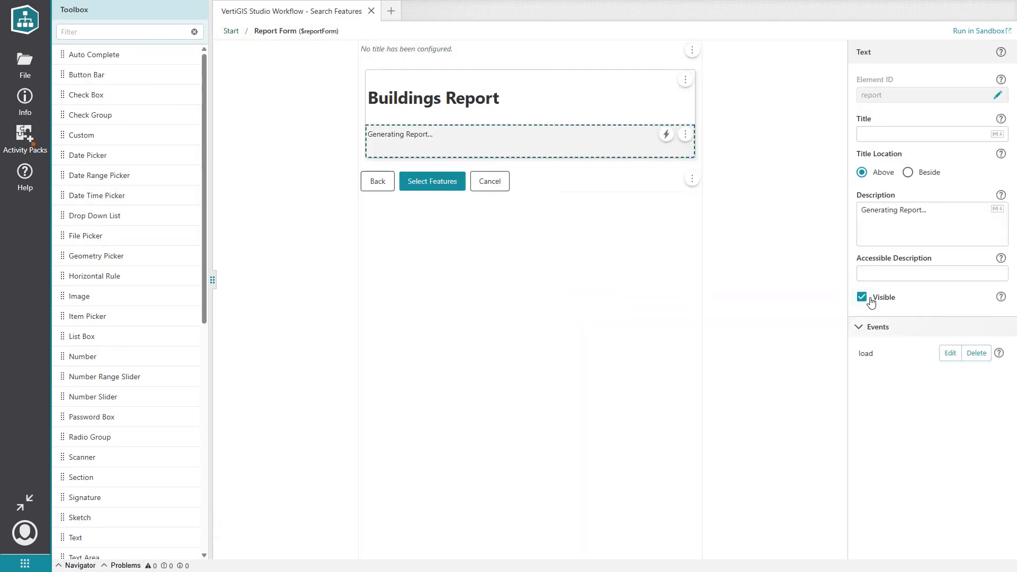
{"action": "left_click", "coordinate": [950, 353]}
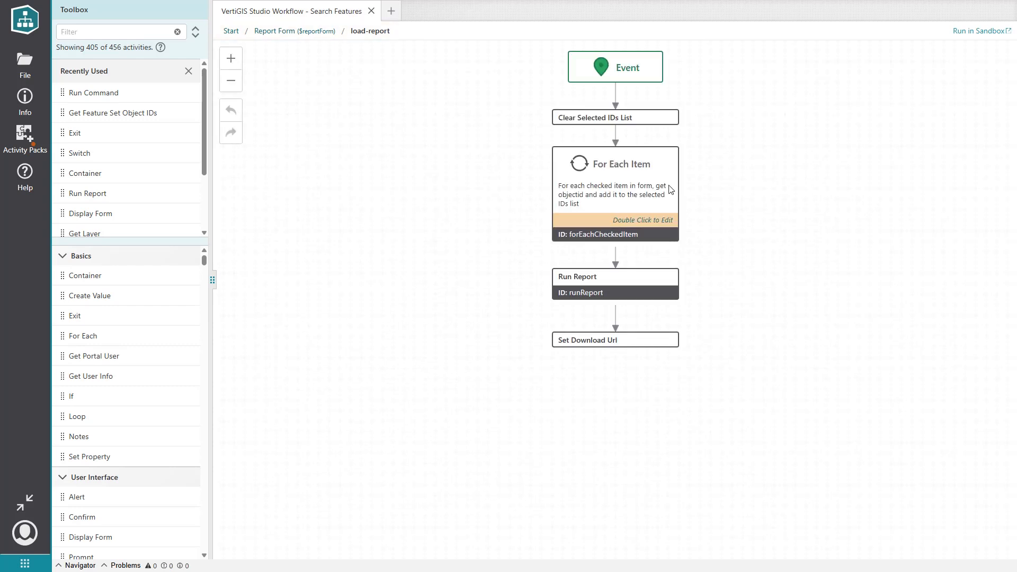
Step: Inspect the For Each Item loop's Get Feature Set Object ID and Add OBJECTID to List steps
{"action": "left_click", "coordinate": [629, 178]}
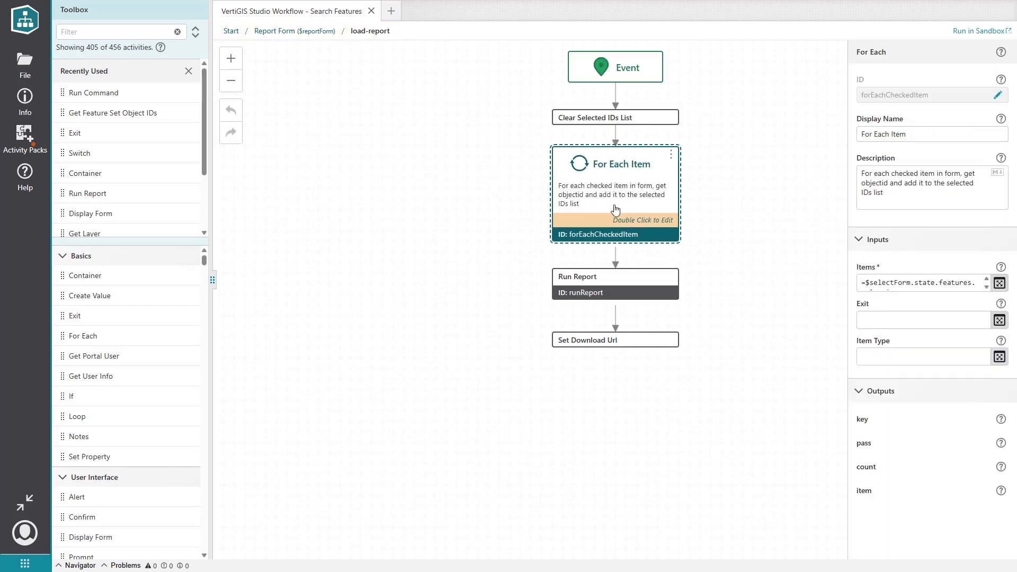
{"action": "double_click", "coordinate": [614, 209]}
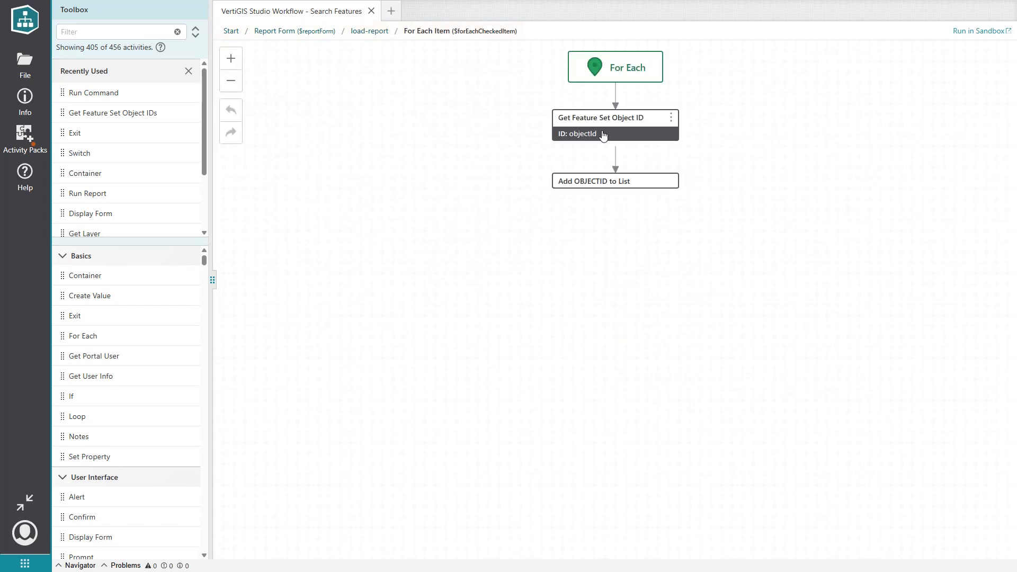
{"action": "left_click", "coordinate": [607, 139]}
{"action": "left_click", "coordinate": [608, 187]}
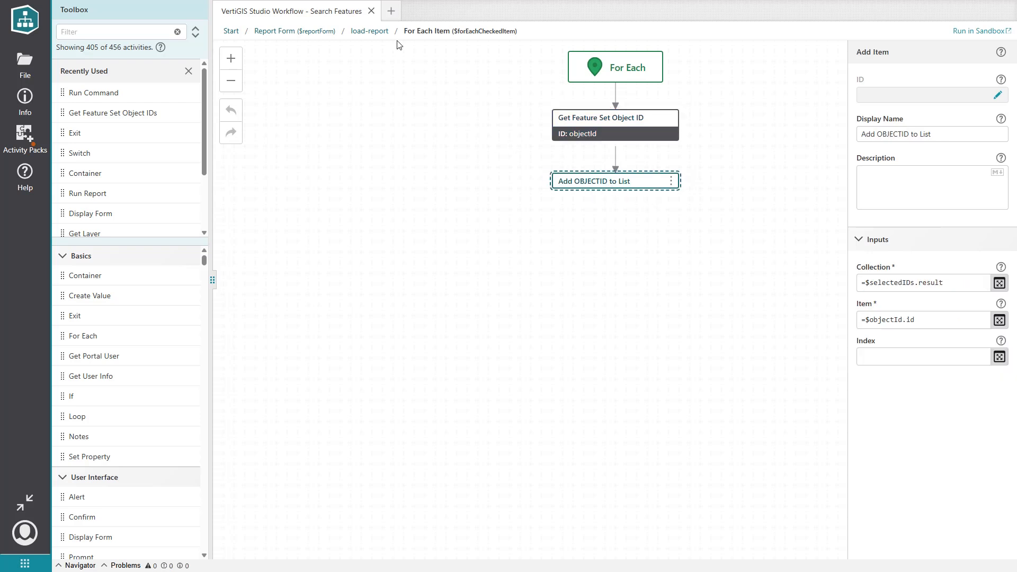
{"action": "left_click", "coordinate": [378, 33]}
Step: Review Run Report's Url and Feature Ids inputs and the Set Download Url step
{"action": "left_click", "coordinate": [602, 292]}
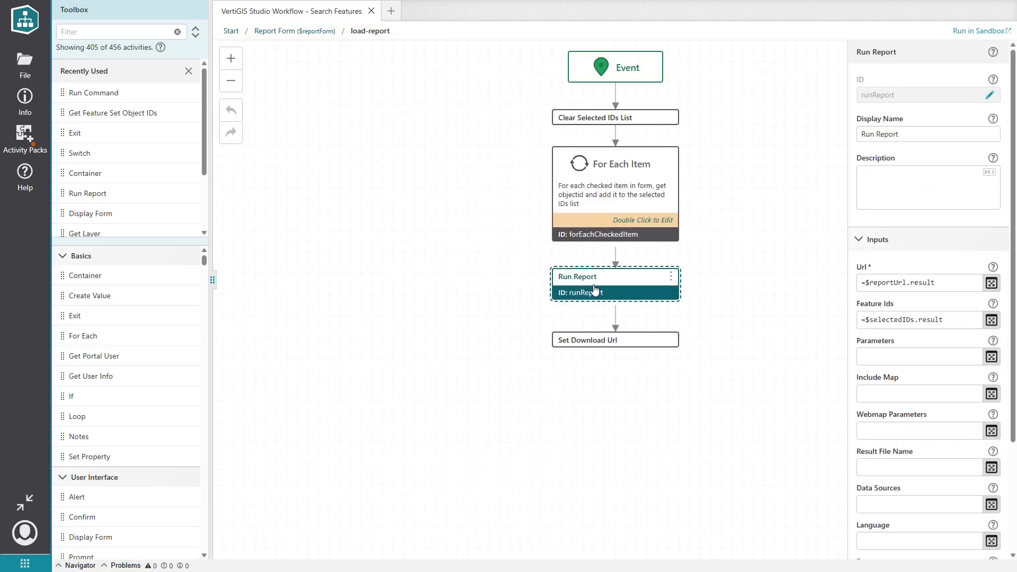
{"action": "left_click_drag", "start_coordinate": [857, 324], "coordinate": [954, 326]}
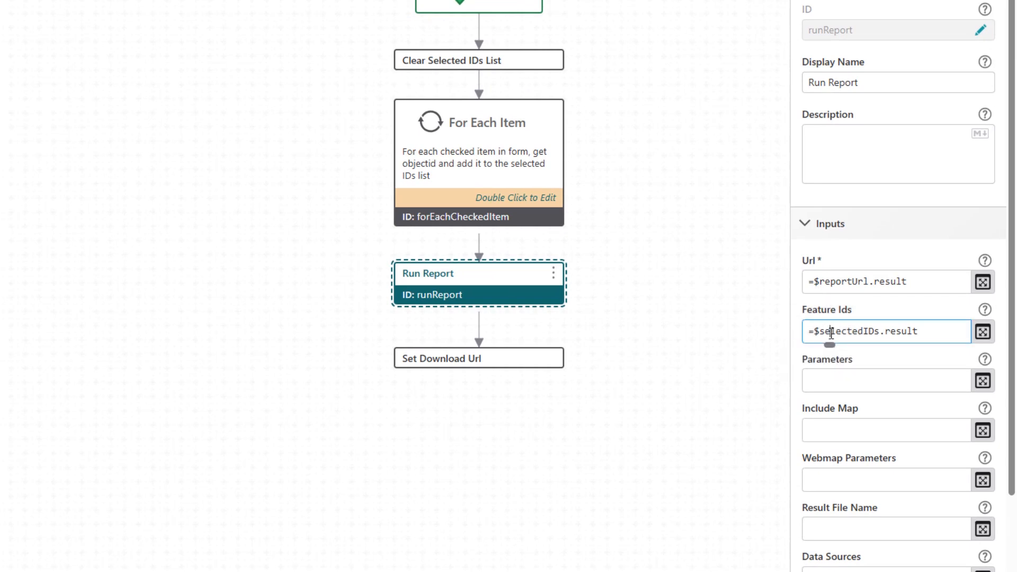
{"action": "left_click_drag", "start_coordinate": [921, 283], "coordinate": [808, 282]}
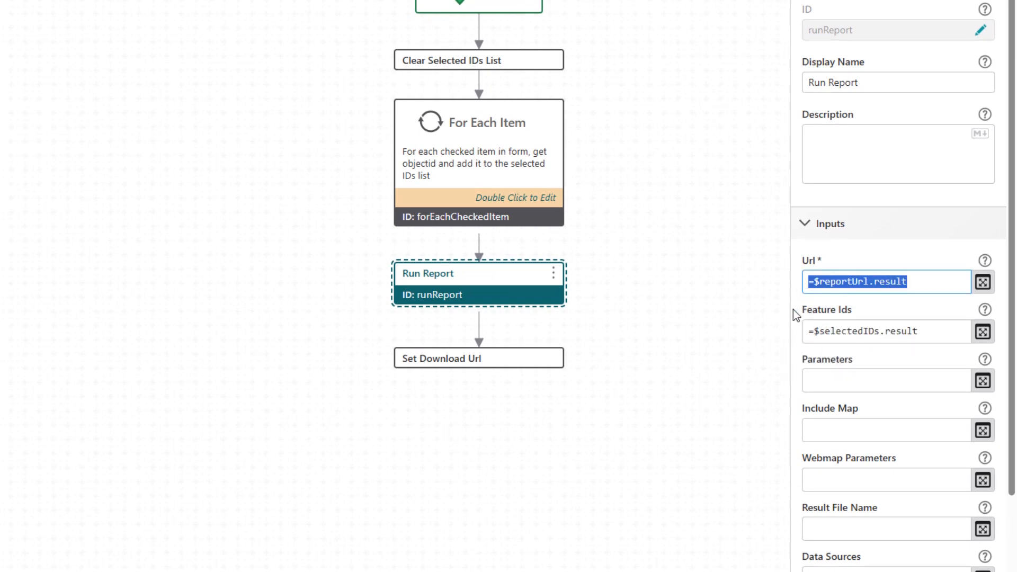
{"action": "left_click", "coordinate": [708, 324]}
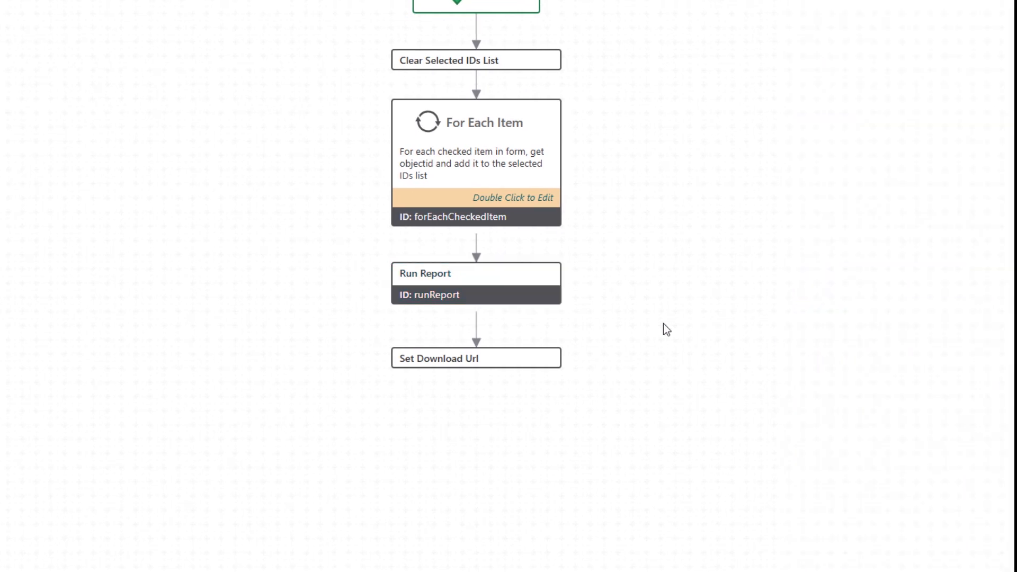
{"action": "left_click", "coordinate": [502, 360]}
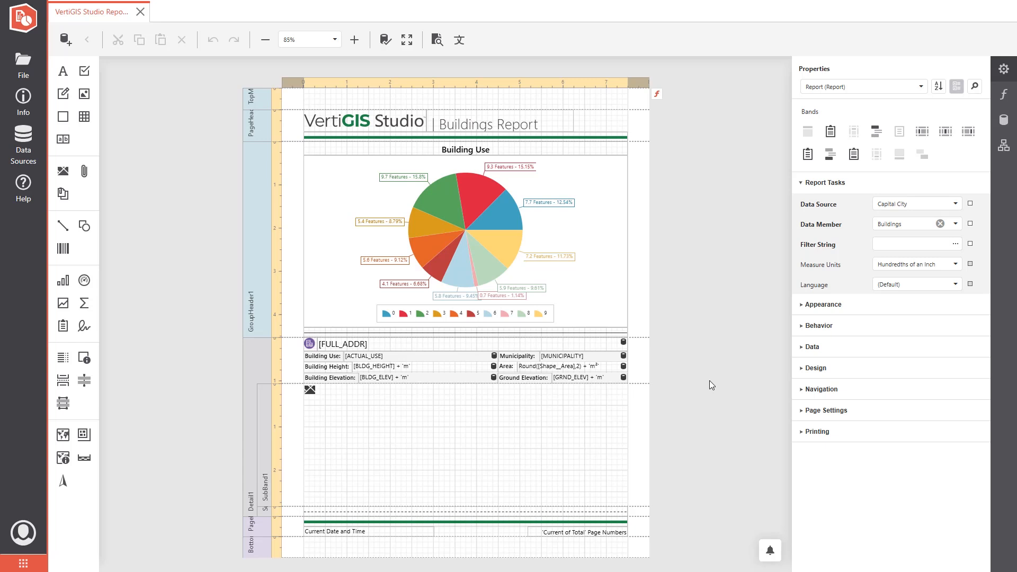
Step: Add a string report parameter named authorName from the Field List's Parameters
{"action": "left_click", "coordinate": [1008, 129]}
{"action": "left_click", "coordinate": [799, 127]}
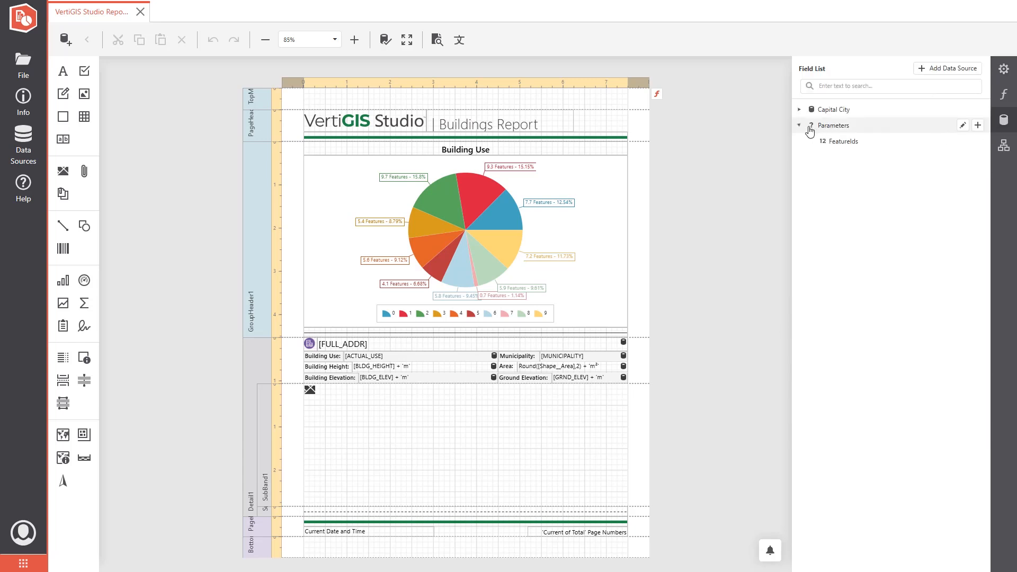
{"action": "left_click", "coordinate": [978, 125]}
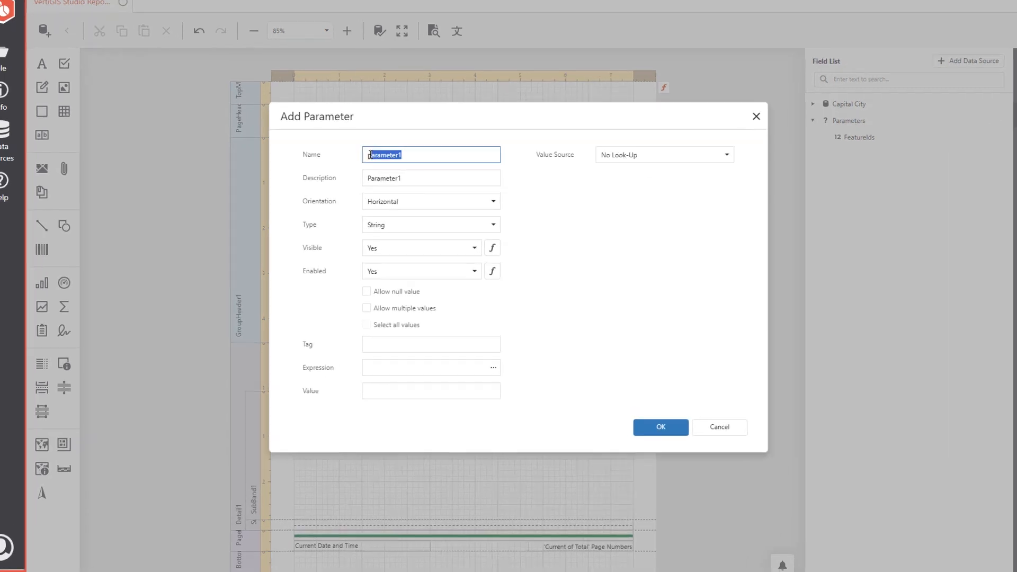
{"action": "type", "text": "authorName"}
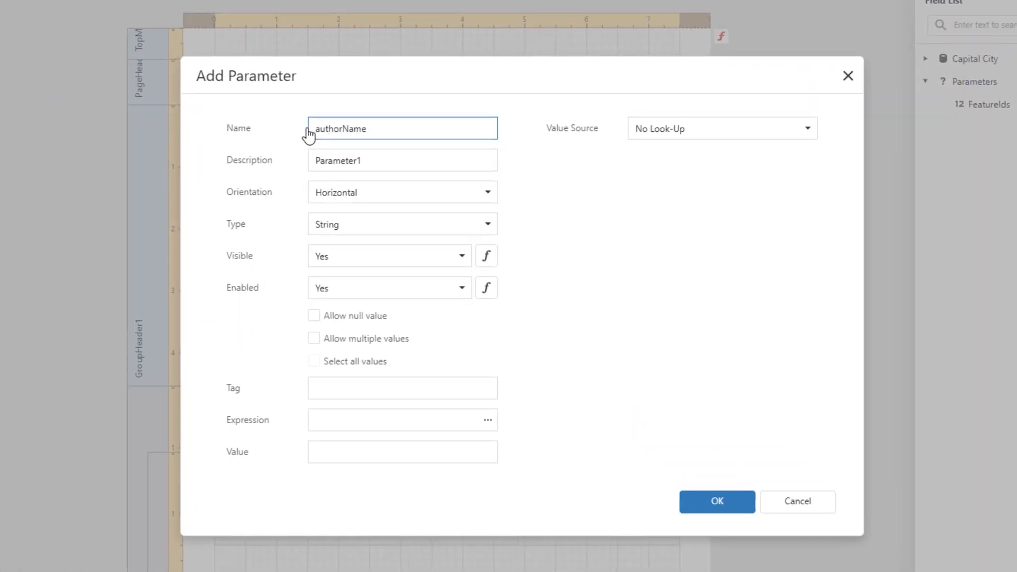
{"action": "key", "text": "Tab"}
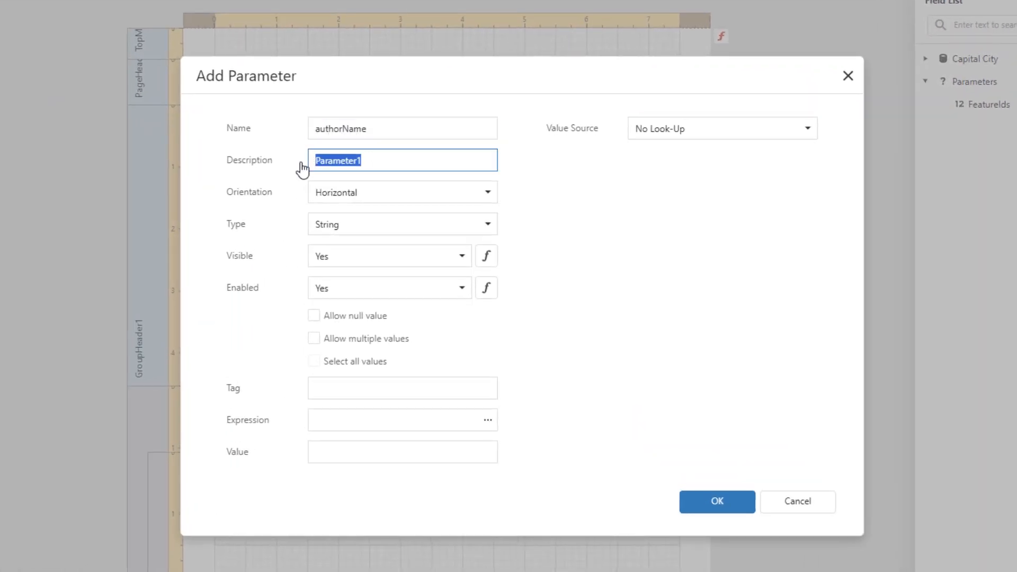
{"action": "type", "text": "authorName"}
{"action": "left_click", "coordinate": [723, 499]}
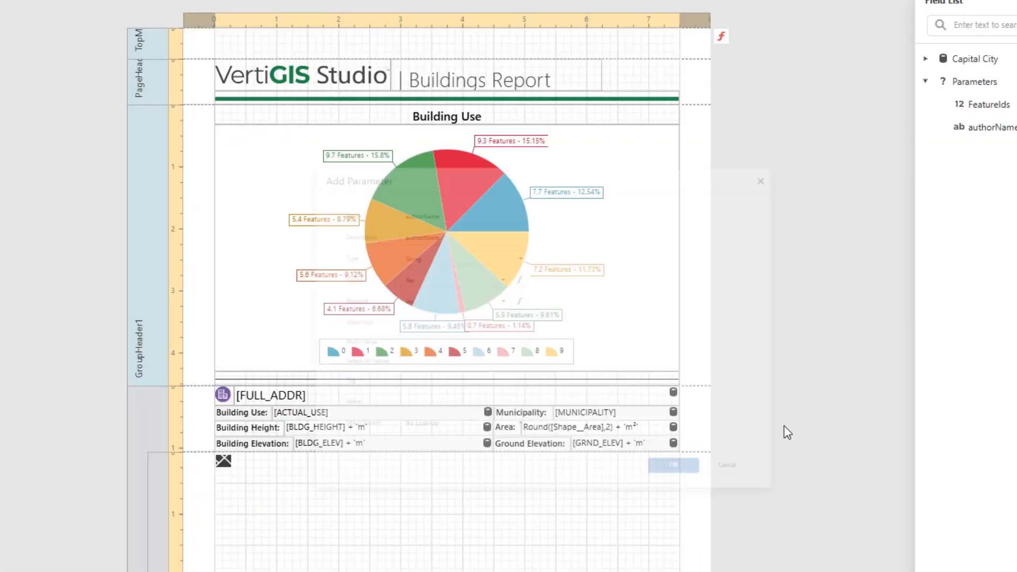
Step: Add a second string parameter named notes
{"action": "left_click", "coordinate": [1014, 82]}
{"action": "left_click_drag", "start_coordinate": [392, 132], "coordinate": [276, 132]}
{"action": "type", "text": "notes"}
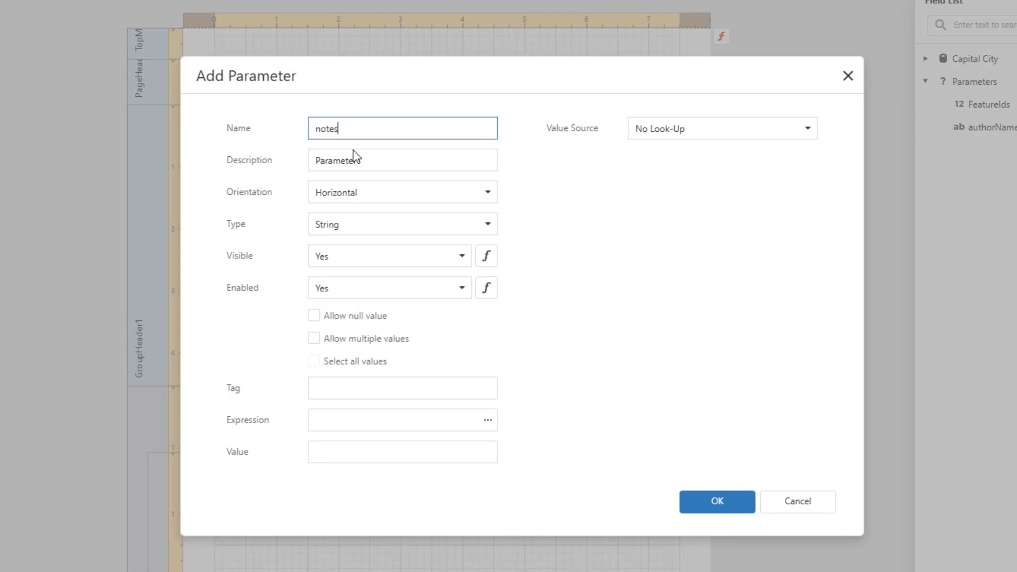
{"action": "key", "text": "Tab"}
{"action": "type", "text": "notes"}
{"action": "left_click", "coordinate": [719, 505]}
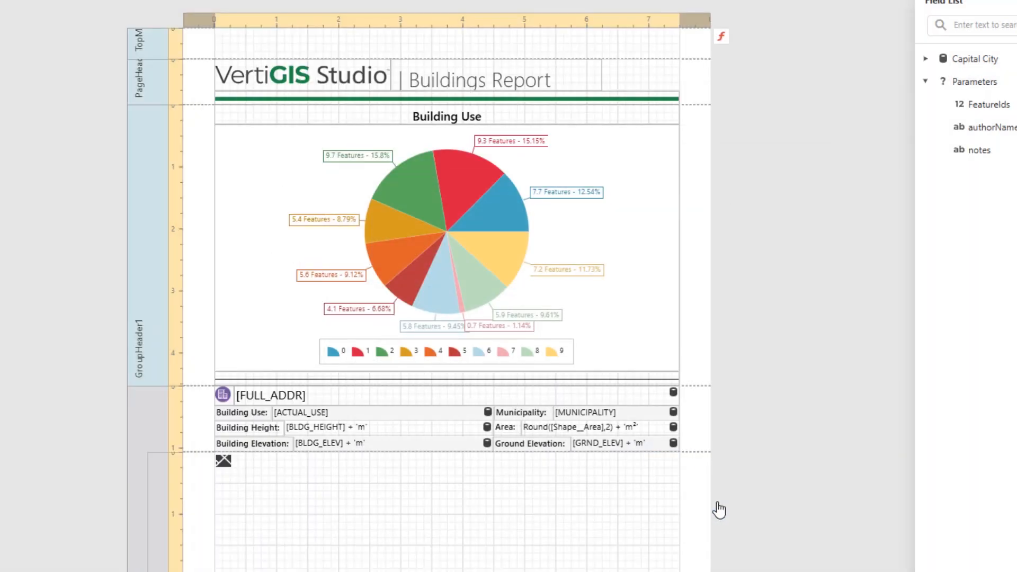
{"action": "left_click", "coordinate": [355, 41]}
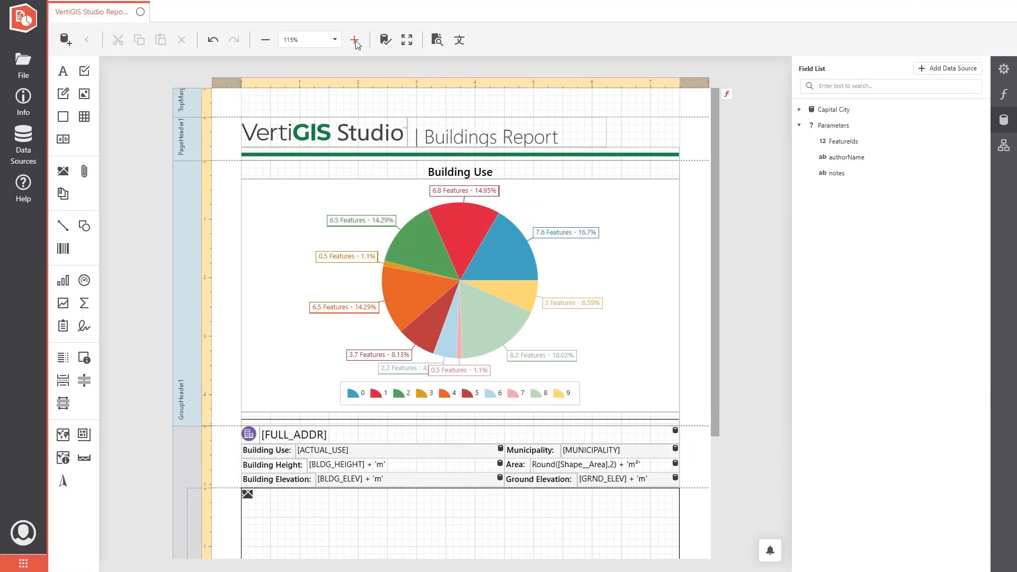
Step: Add two header labels, label4 and label5, each widened to the right margin
{"action": "left_click", "coordinate": [355, 41]}
{"action": "left_click", "coordinate": [355, 40]}
{"action": "left_click", "coordinate": [355, 40]}
{"action": "left_click", "coordinate": [355, 41]}
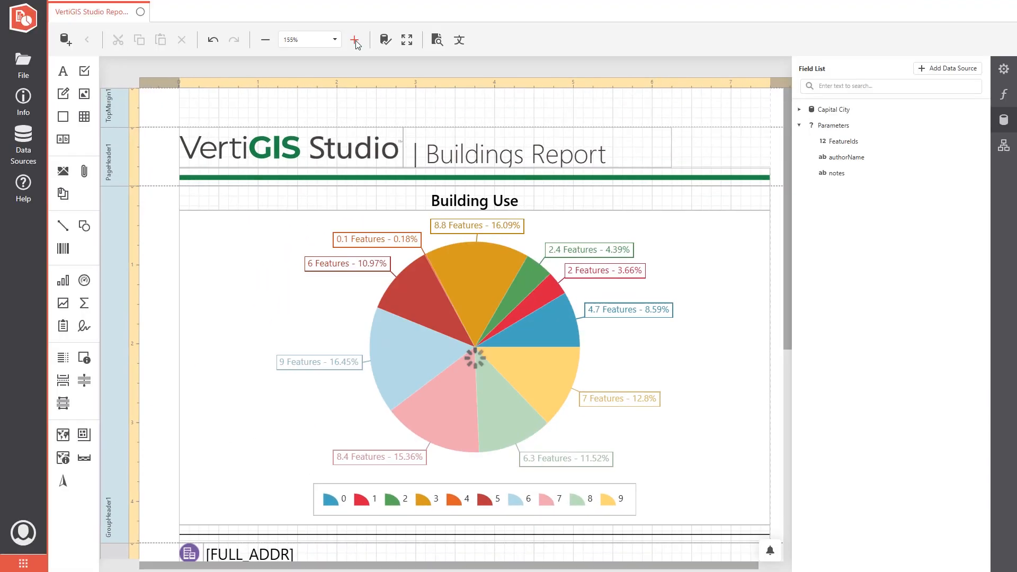
{"action": "left_click", "coordinate": [355, 41]}
{"action": "left_click_drag", "start_coordinate": [631, 567], "coordinate": [682, 569]}
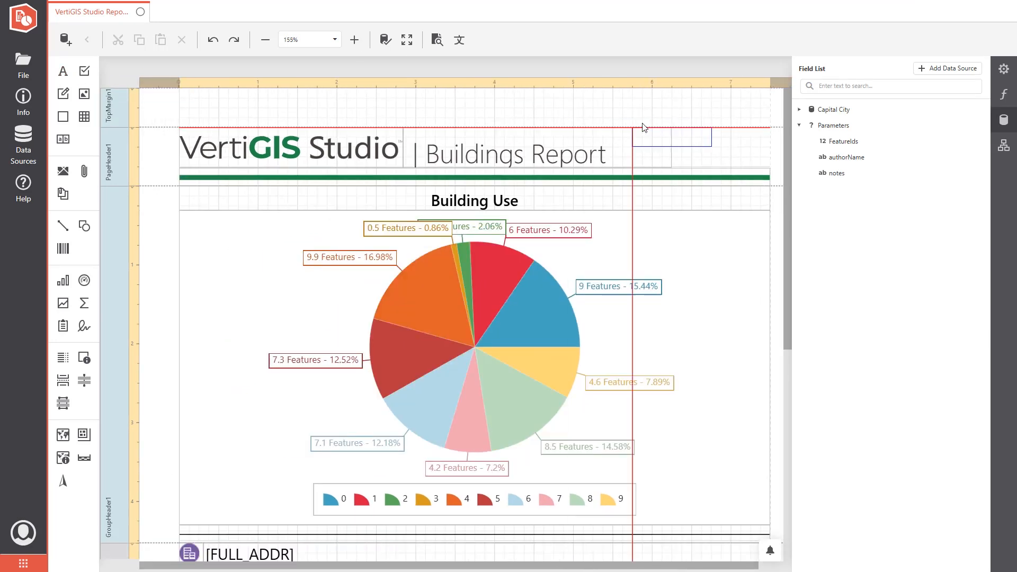
{"action": "left_click_drag", "start_coordinate": [643, 125], "coordinate": [679, 130]}
{"action": "left_click_drag", "start_coordinate": [752, 136], "coordinate": [772, 138]}
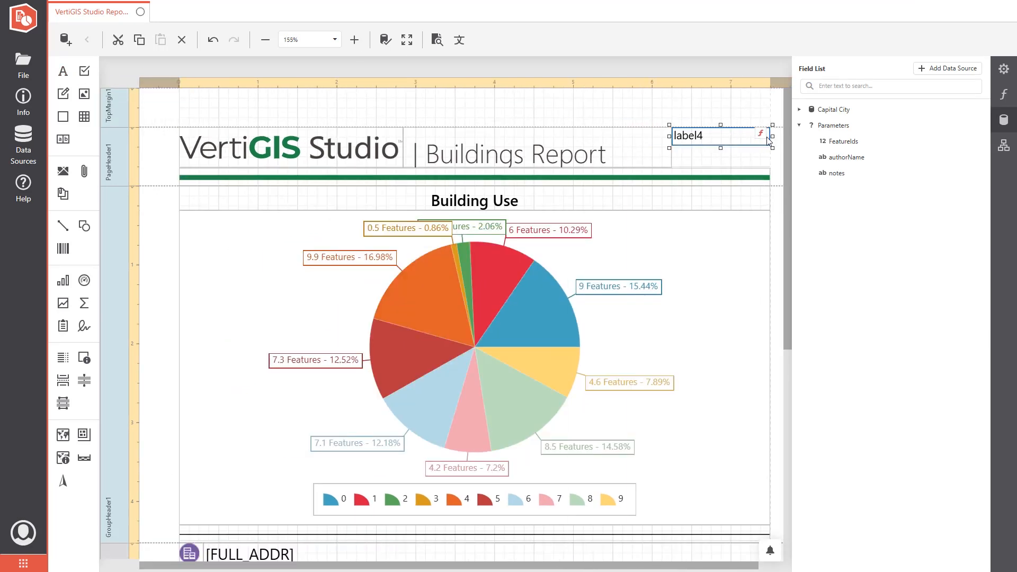
{"action": "left_click_drag", "start_coordinate": [63, 71], "coordinate": [675, 150]}
{"action": "left_click_drag", "start_coordinate": [753, 155], "coordinate": [771, 155]}
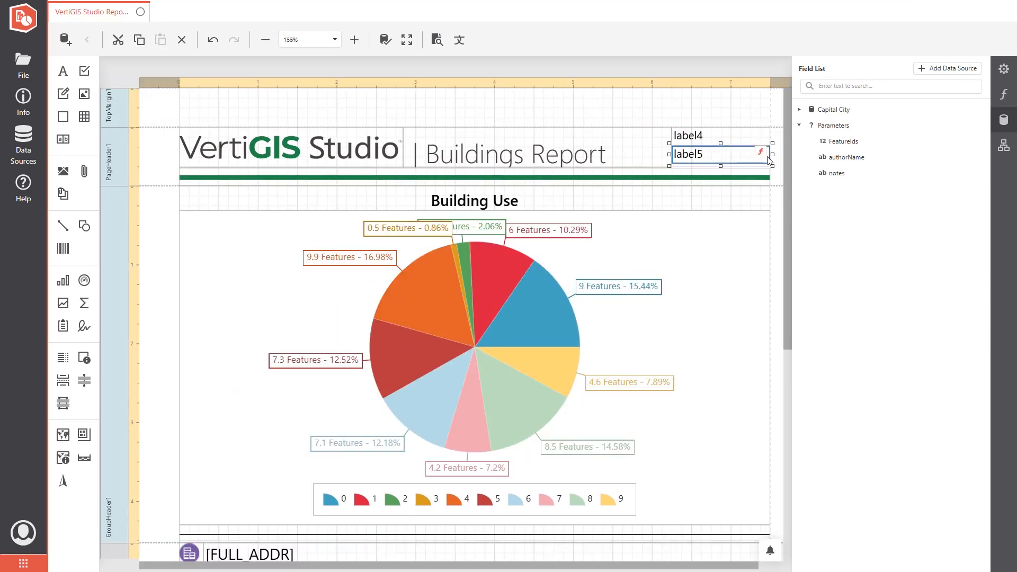
Step: Set label4's Text expression to the authorName parameter
{"action": "left_click", "coordinate": [726, 140]}
{"action": "left_click", "coordinate": [779, 137]}
{"action": "left_click", "coordinate": [388, 348]}
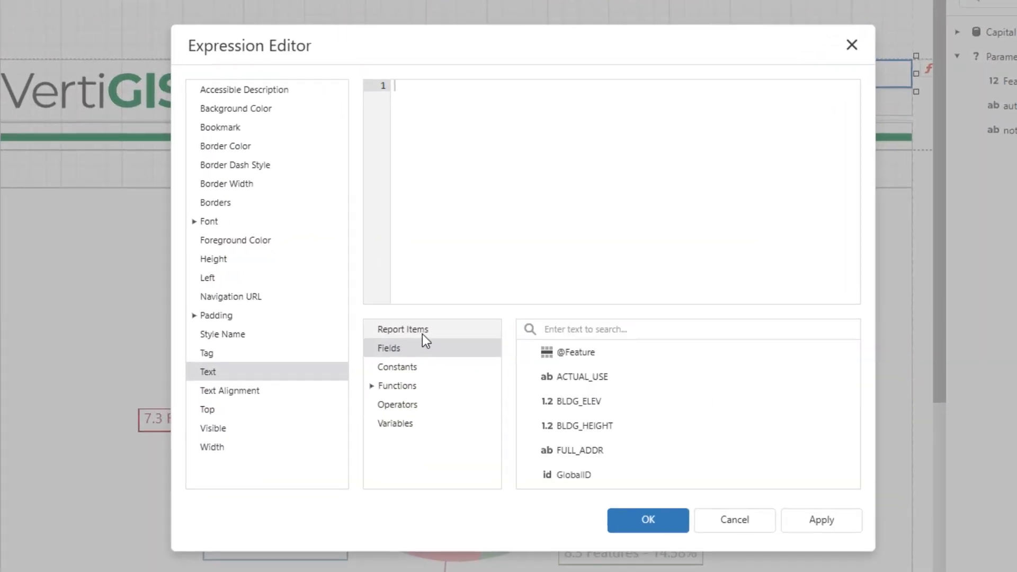
{"action": "scroll", "coordinate": [613, 397], "scroll_direction": "down", "scroll_amount": 5}
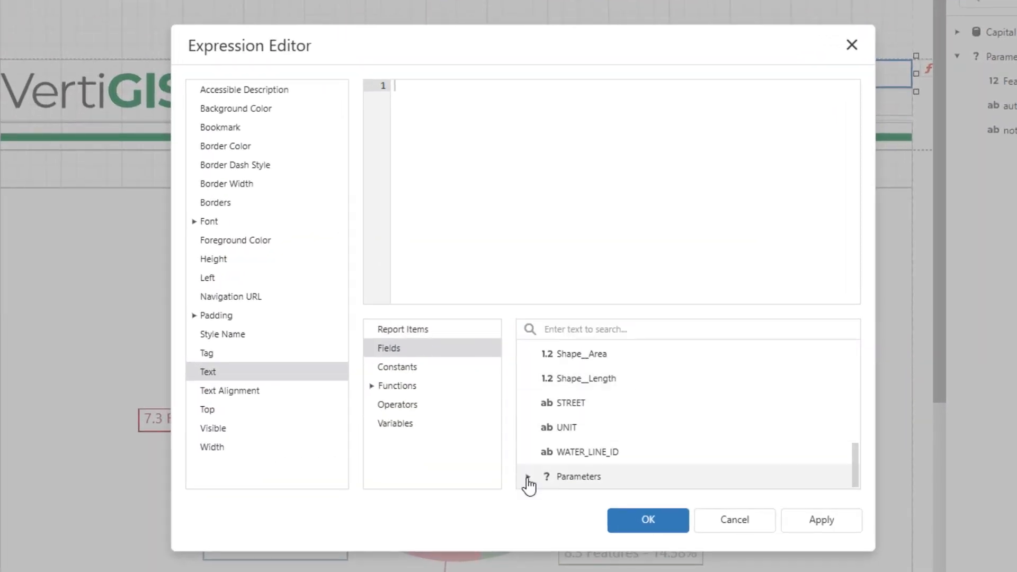
{"action": "left_click", "coordinate": [528, 476]}
{"action": "double_click", "coordinate": [604, 453]}
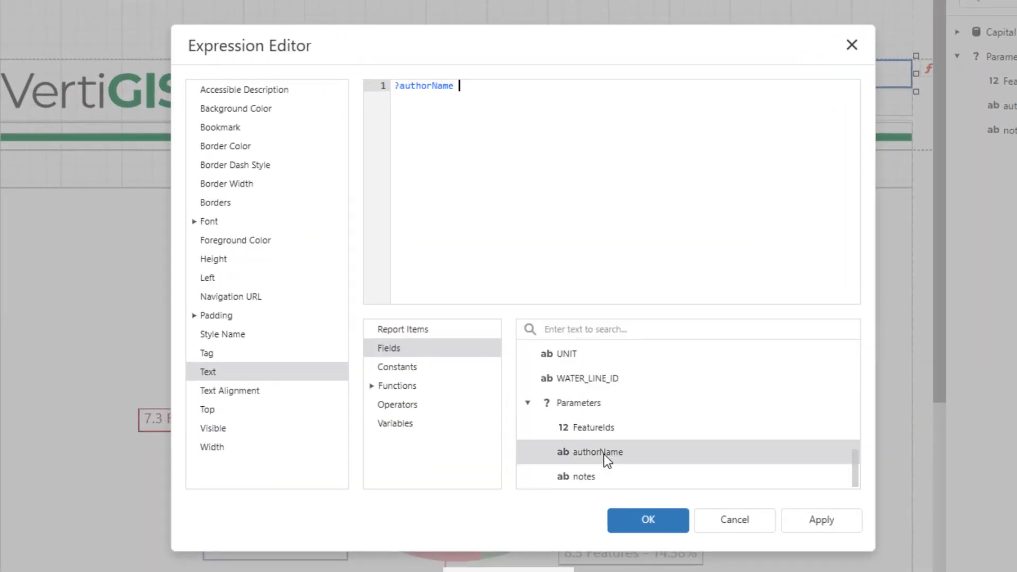
{"action": "left_click", "coordinate": [648, 520]}
Step: Set the second header label's Text expression to the notes parameter
{"action": "left_click", "coordinate": [891, 106]}
{"action": "left_click", "coordinate": [928, 98]}
{"action": "left_click", "coordinate": [389, 348]}
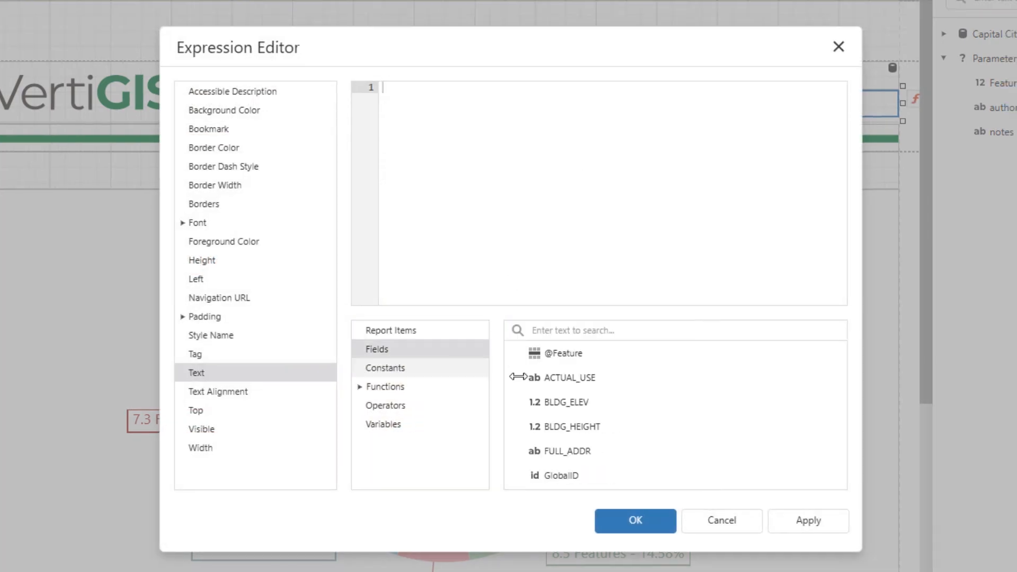
{"action": "scroll", "coordinate": [625, 397], "scroll_direction": "down", "scroll_amount": 5}
{"action": "left_click", "coordinate": [530, 480]}
{"action": "double_click", "coordinate": [586, 475]}
{"action": "left_click", "coordinate": [638, 522]}
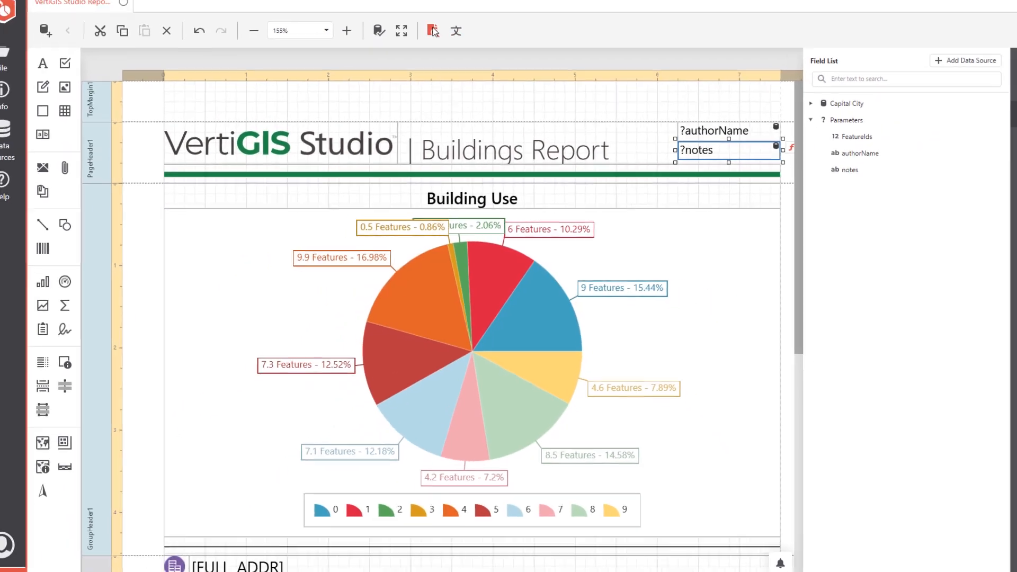
Step: Preview the report with FeatureIds 10, an author name and notes 'Notes Test'
{"action": "left_click", "coordinate": [437, 40]}
{"action": "left_click", "coordinate": [418, 233]}
{"action": "type", "text": "10"}
{"action": "left_click", "coordinate": [412, 264]}
{"action": "type", "text": "Lucas"}
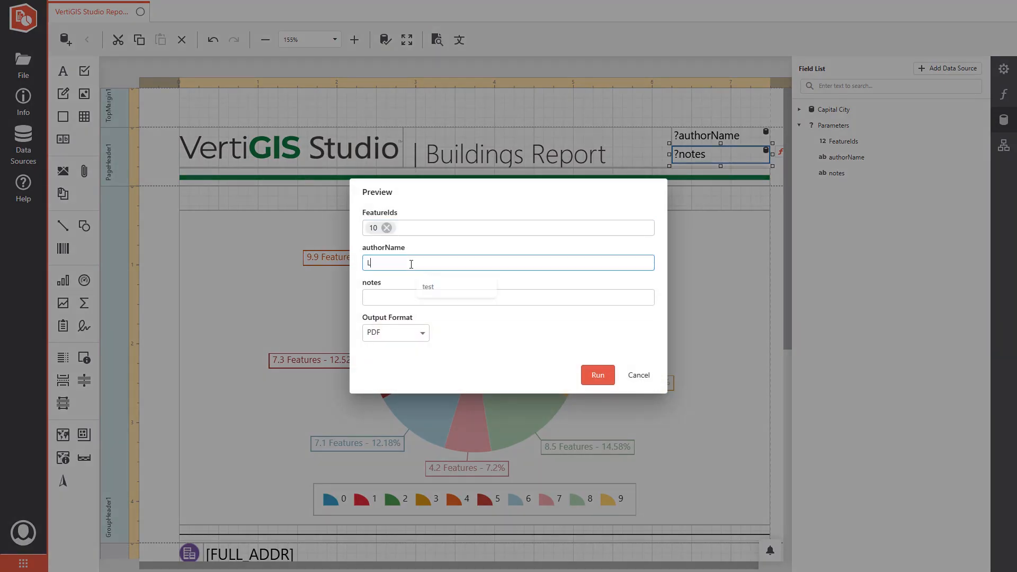
{"action": "left_click", "coordinate": [400, 302]}
{"action": "type", "text": "Notes Test"}
{"action": "key", "text": "Return"}
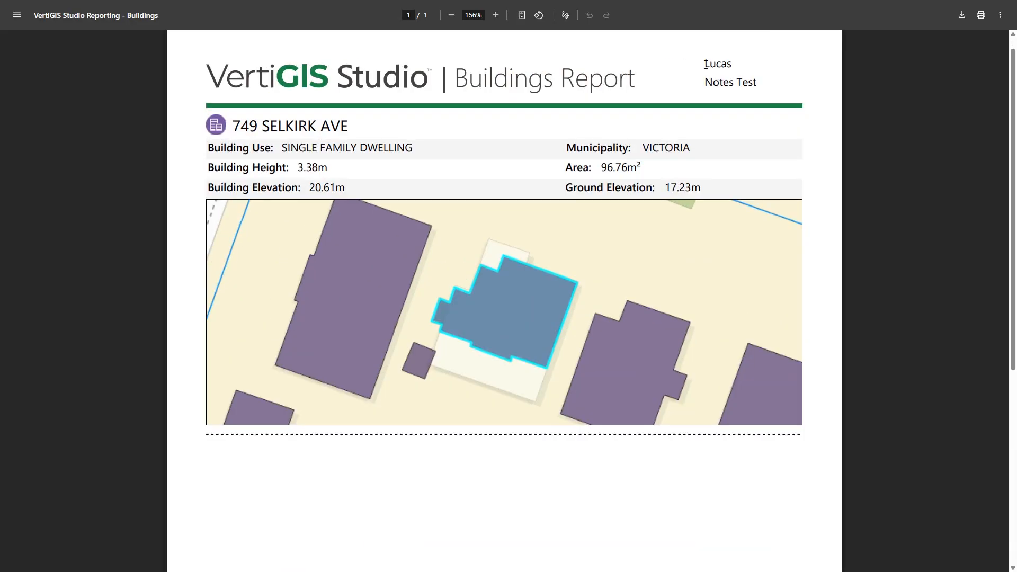
{"action": "left_click_drag", "start_coordinate": [705, 64], "coordinate": [778, 94]}
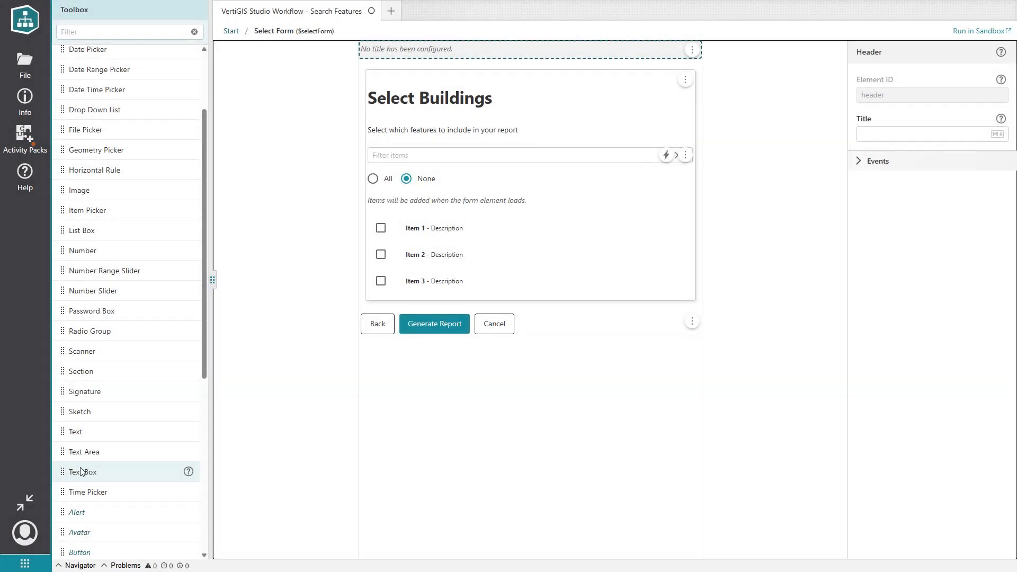
Step: Add two text boxes to the form; title the first Author Name with ID authorName
{"action": "left_click_drag", "start_coordinate": [107, 471], "coordinate": [433, 323]}
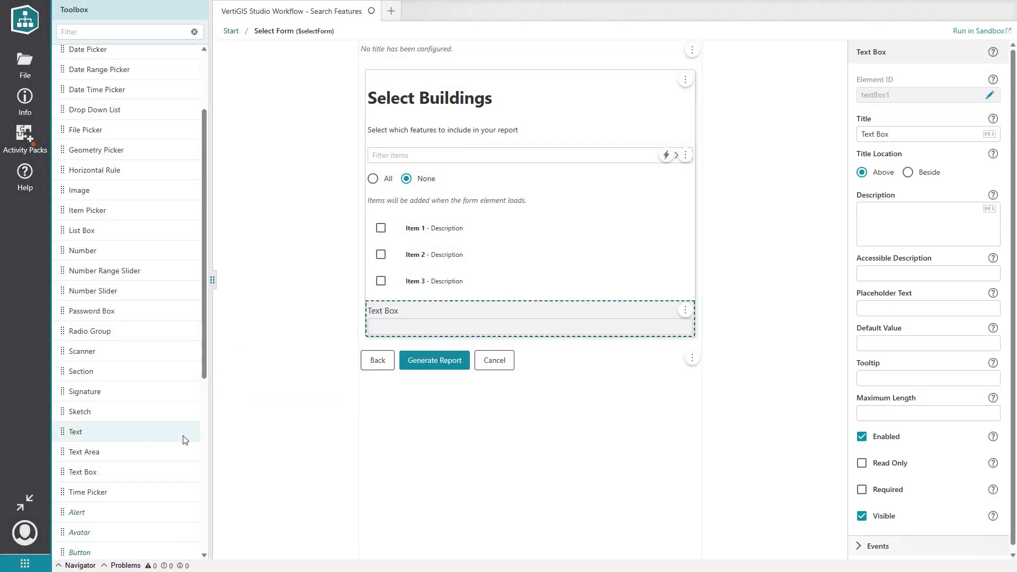
{"action": "left_click_drag", "start_coordinate": [72, 474], "coordinate": [454, 339]}
{"action": "triple_click", "coordinate": [876, 134]}
{"action": "type", "text": "Author name"}
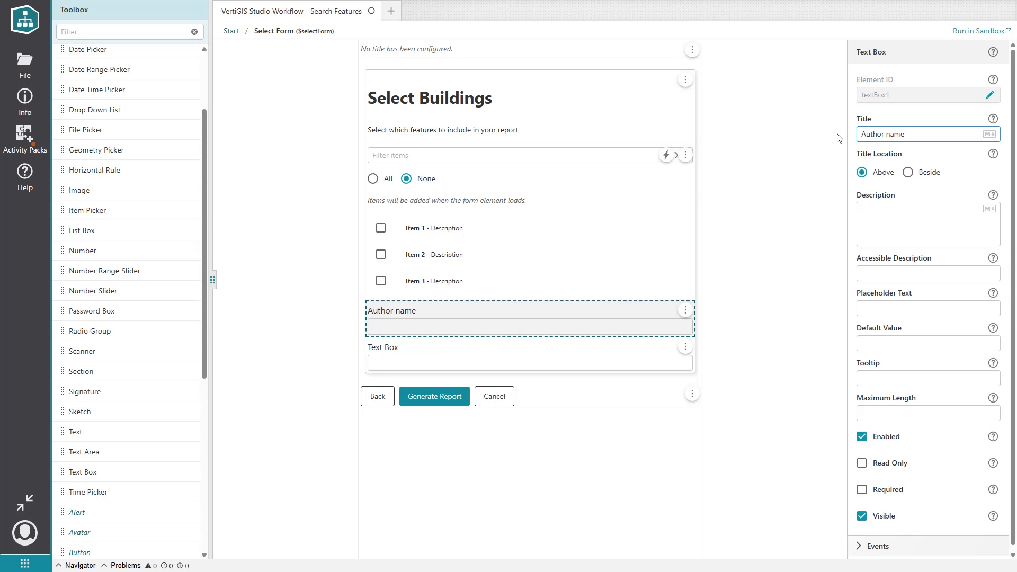
{"action": "key", "text": "BackSpace"}
{"action": "type", "text": "N"}
{"action": "left_click", "coordinate": [990, 95]}
{"action": "type", "text": "authorName"}
{"action": "key", "text": "Return"}
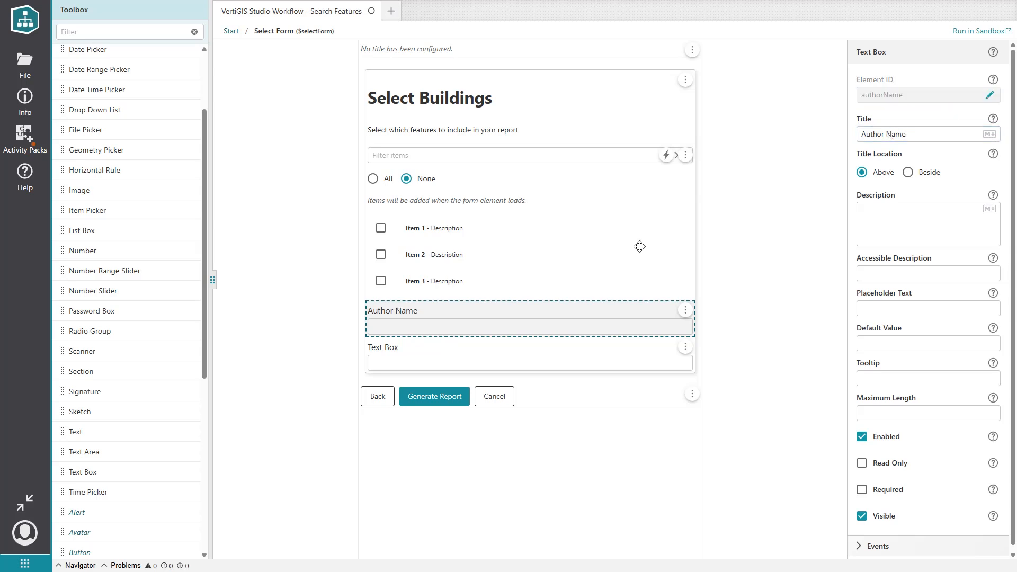
Step: Give the second text box the element ID notes and the title Notes
{"action": "left_click", "coordinate": [525, 354]}
{"action": "left_click", "coordinate": [990, 95]}
{"action": "type", "text": "notes"}
{"action": "key", "text": "Return"}
{"action": "key", "text": "Tab"}
{"action": "type", "text": "Notes"}
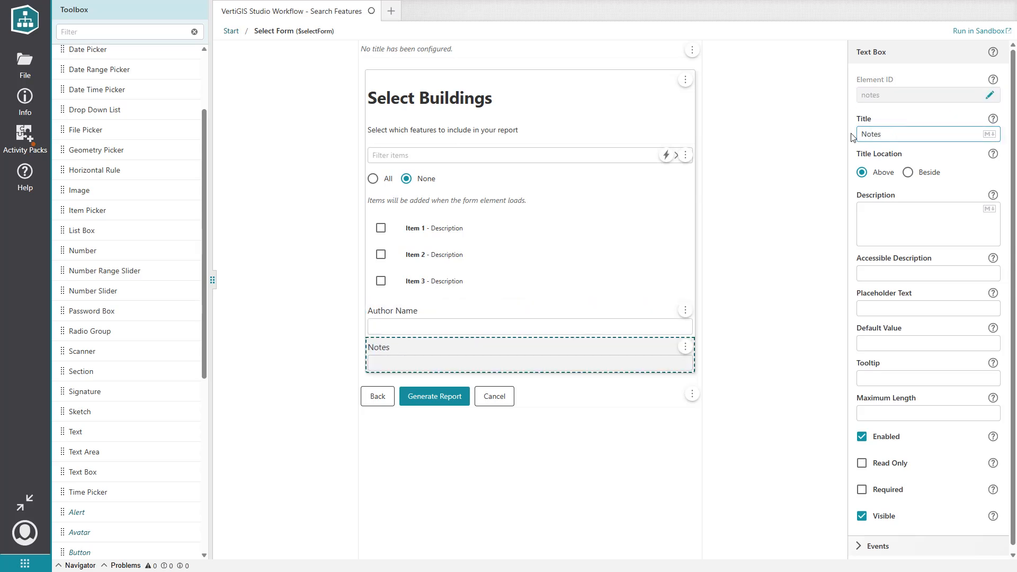
{"action": "left_click", "coordinate": [808, 152]}
Step: Open the Run Report activity's Parameters editor in the Report Form's load event
{"action": "left_click", "coordinate": [232, 32]}
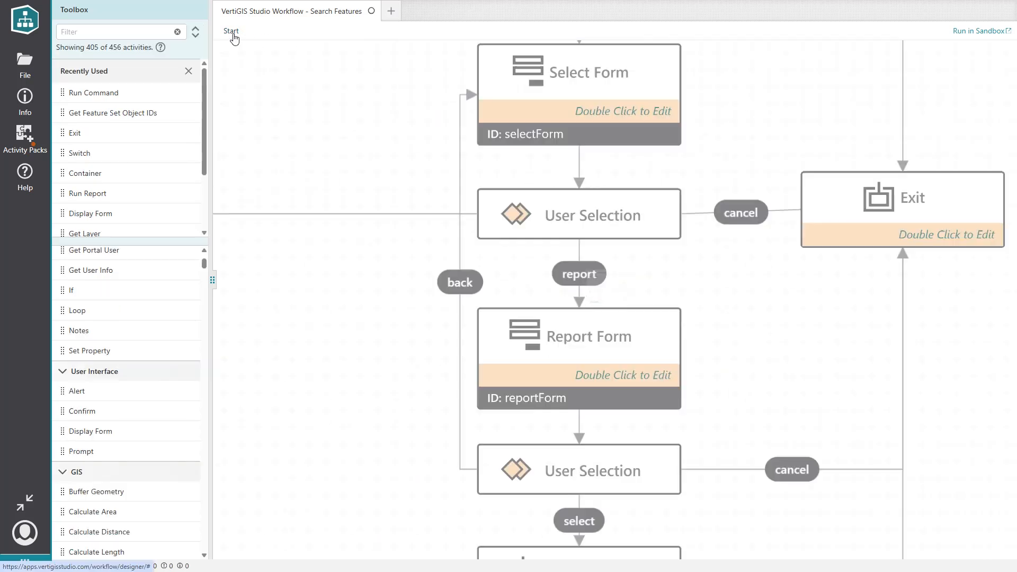
{"action": "double_click", "coordinate": [596, 352]}
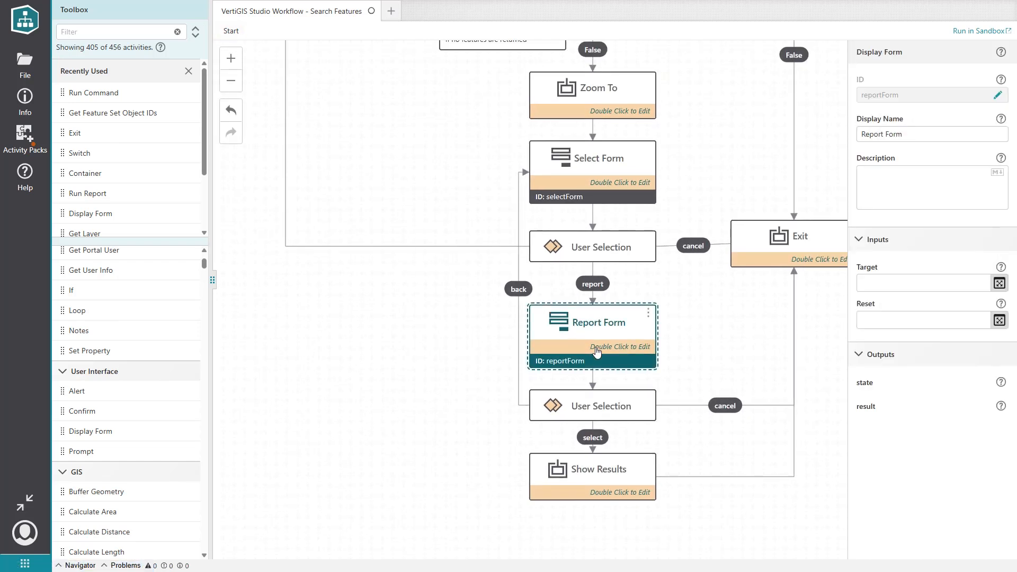
{"action": "left_click", "coordinate": [626, 161]}
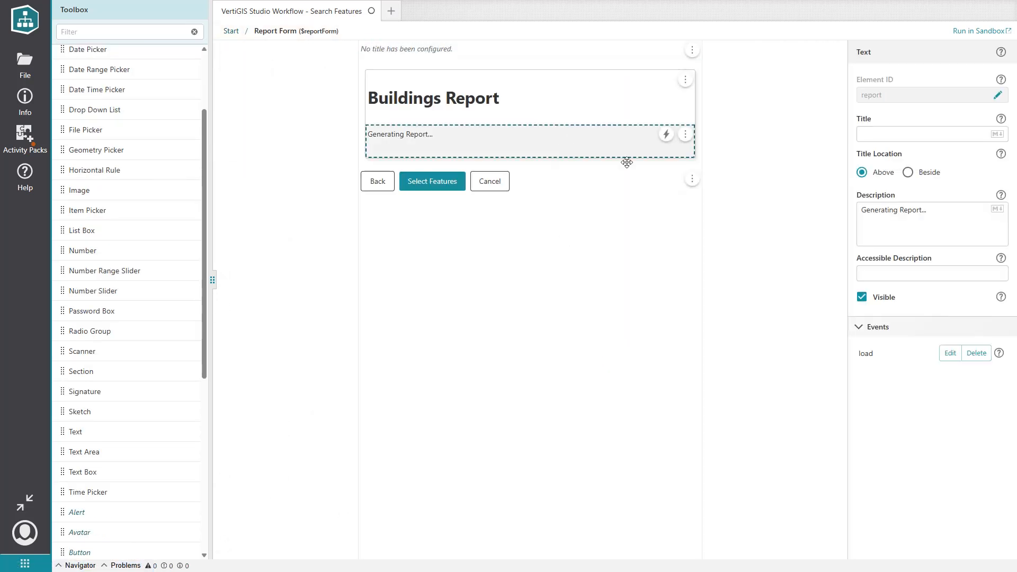
{"action": "left_click", "coordinate": [951, 353]}
{"action": "left_click", "coordinate": [626, 289]}
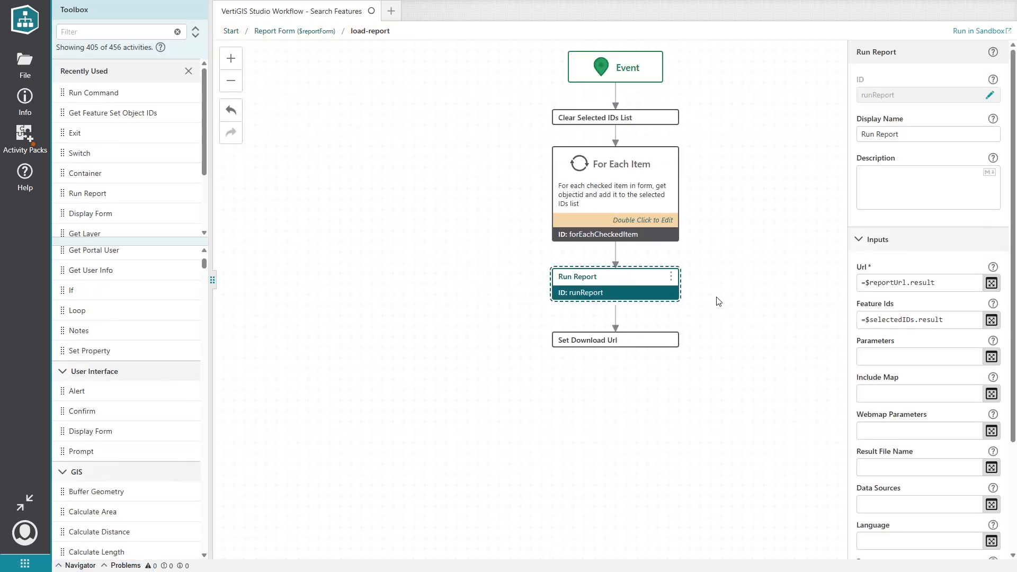
{"action": "left_click", "coordinate": [991, 357]}
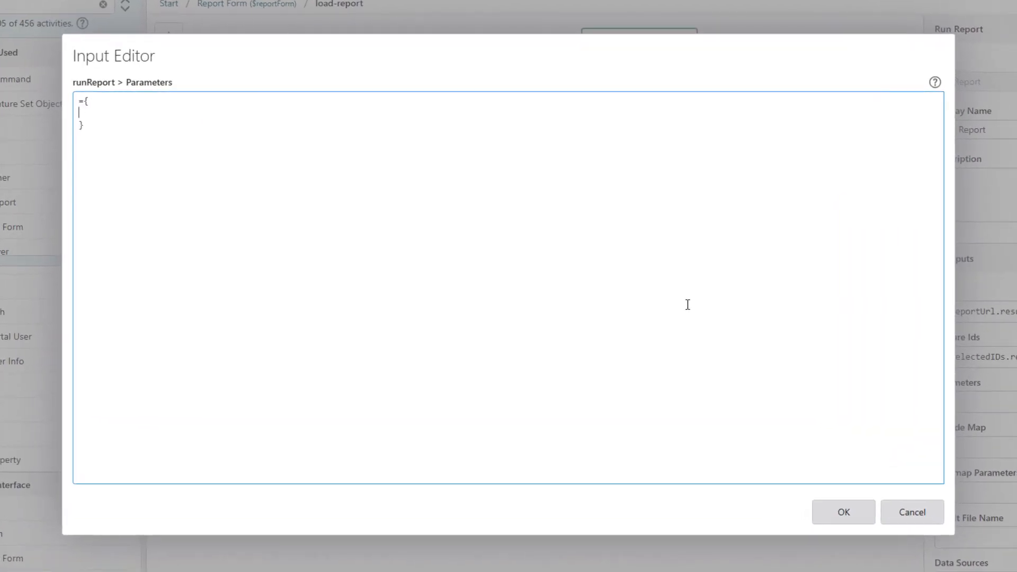
Step: Add the parameter "authorName": $selectForm.state.authorName.value and duplicate the entry
{"action": "key", "text": "Tab"}
{"action": "type", "text": "\"authorName\":$"}
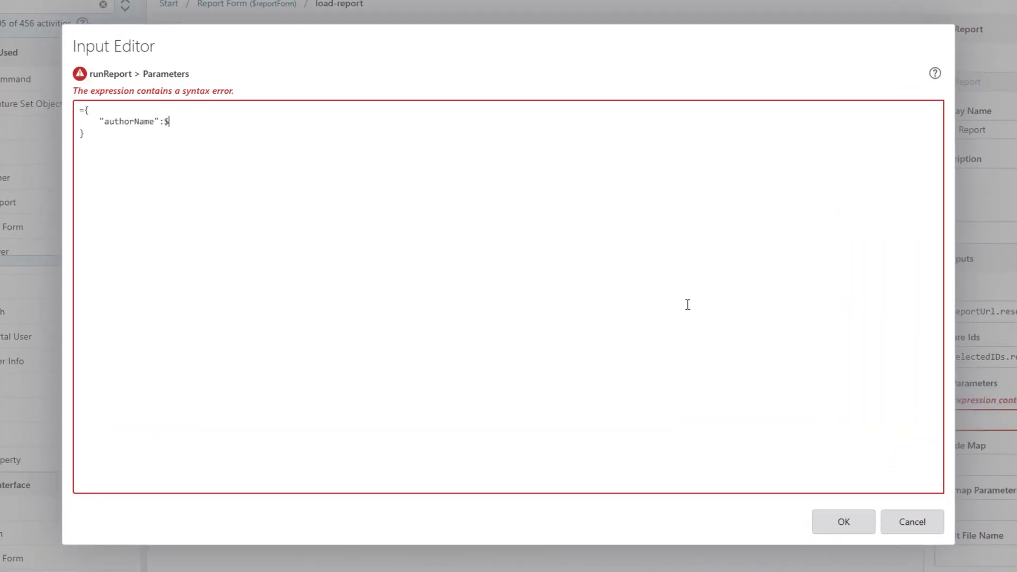
{"action": "type", "text": "selectForm."}
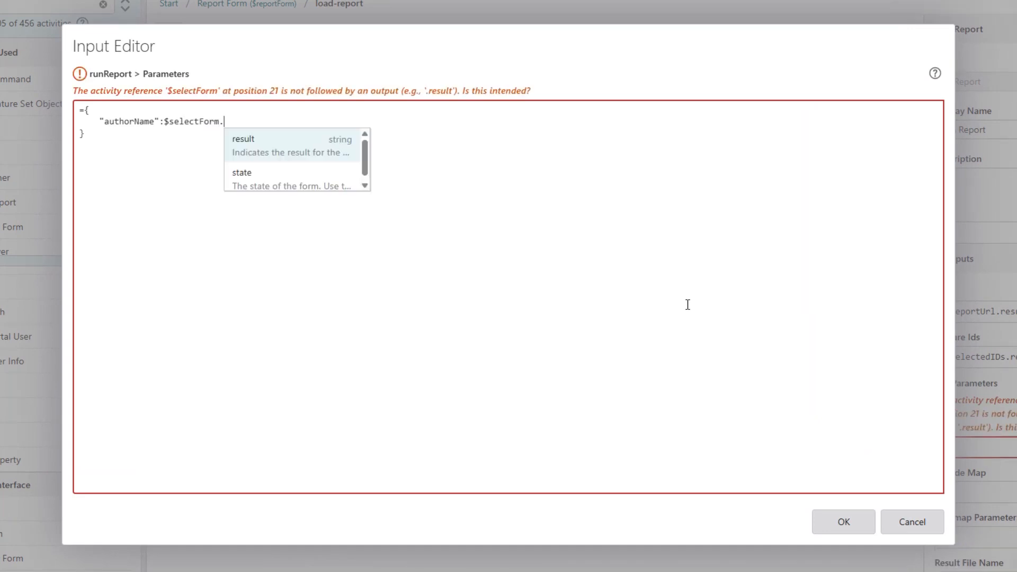
{"action": "type", "text": "state.authorName."}
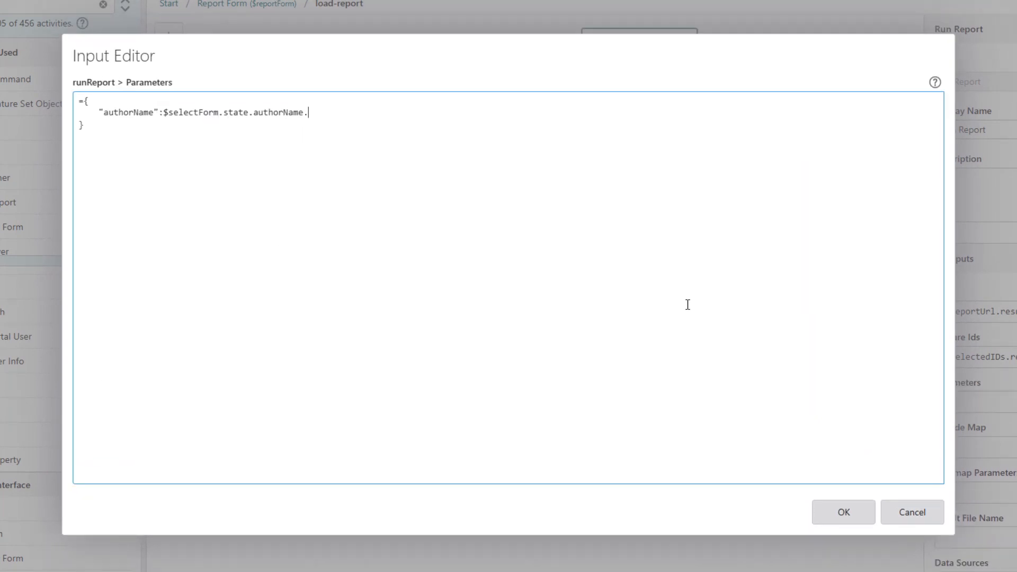
{"action": "type", "text": "value,"}
{"action": "left_click_drag", "start_coordinate": [334, 113], "coordinate": [105, 111]}
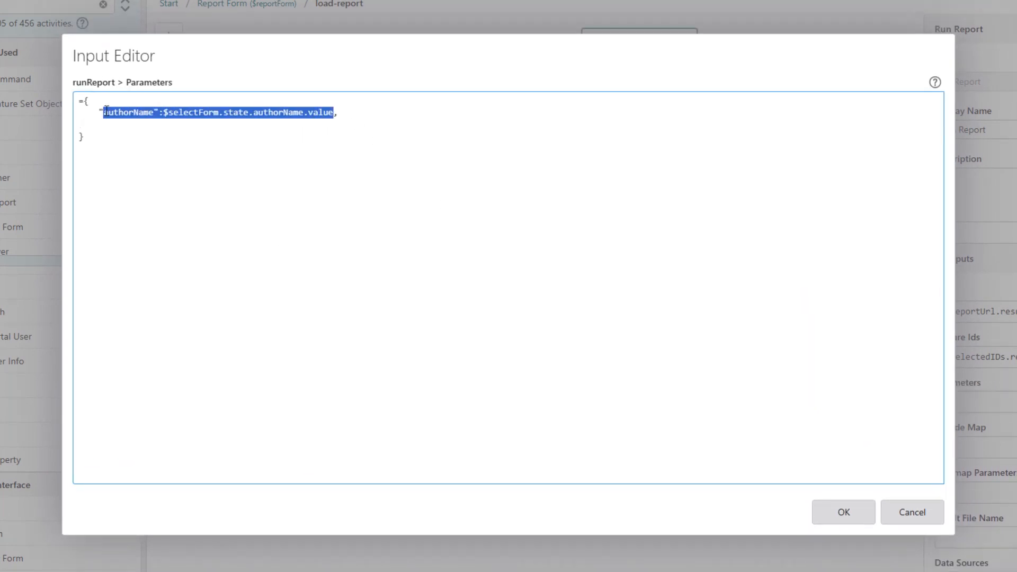
{"action": "key", "text": "ctrl+c"}
{"action": "left_click", "coordinate": [111, 126]}
{"action": "key", "text": "ctrl+v"}
Step: Change the copied entry to "notes": $selectForm.state.notes.value and apply the parameters
{"action": "double_click", "coordinate": [114, 124]}
{"action": "key", "text": "BackSpace"}
{"action": "type", "text": "notes"}
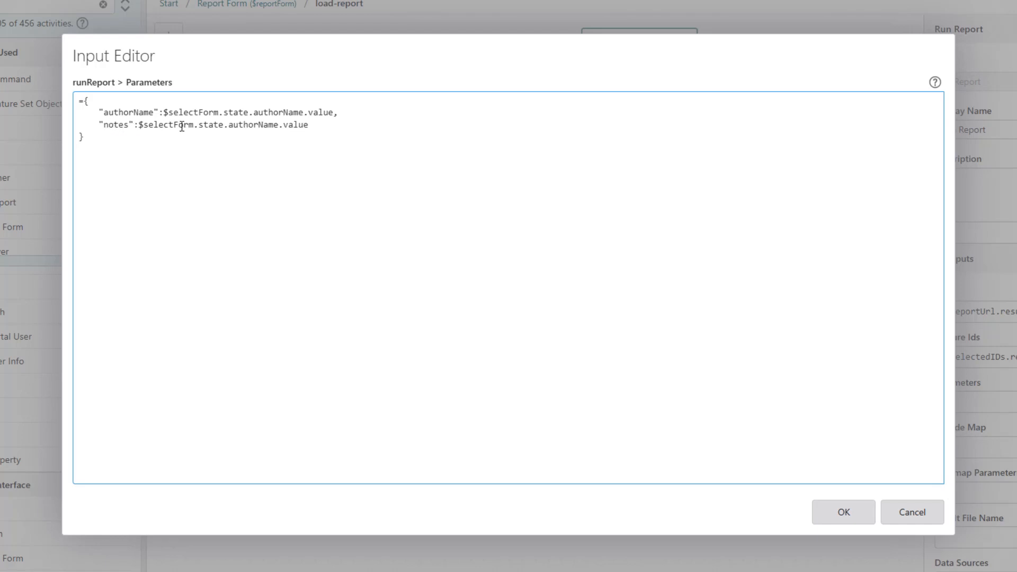
{"action": "double_click", "coordinate": [233, 125]}
{"action": "type", "text": "notes"}
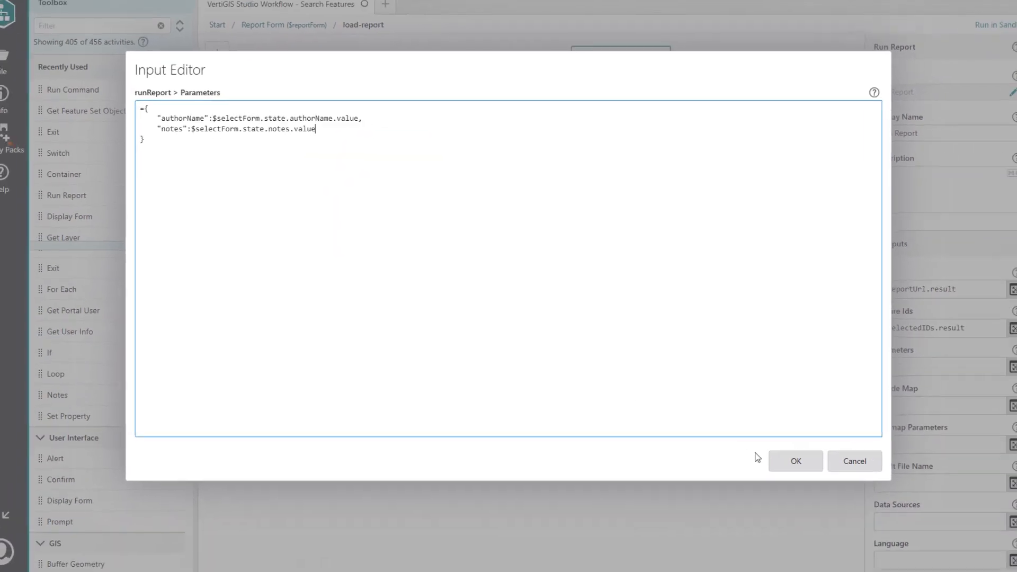
{"action": "left_click", "coordinate": [842, 512]}
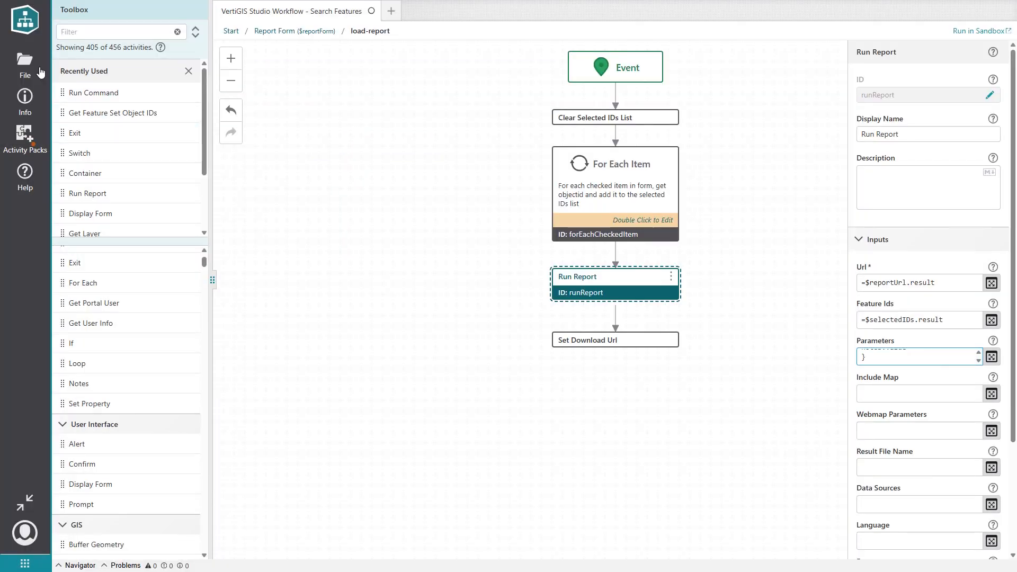
{"action": "left_click", "coordinate": [25, 64]}
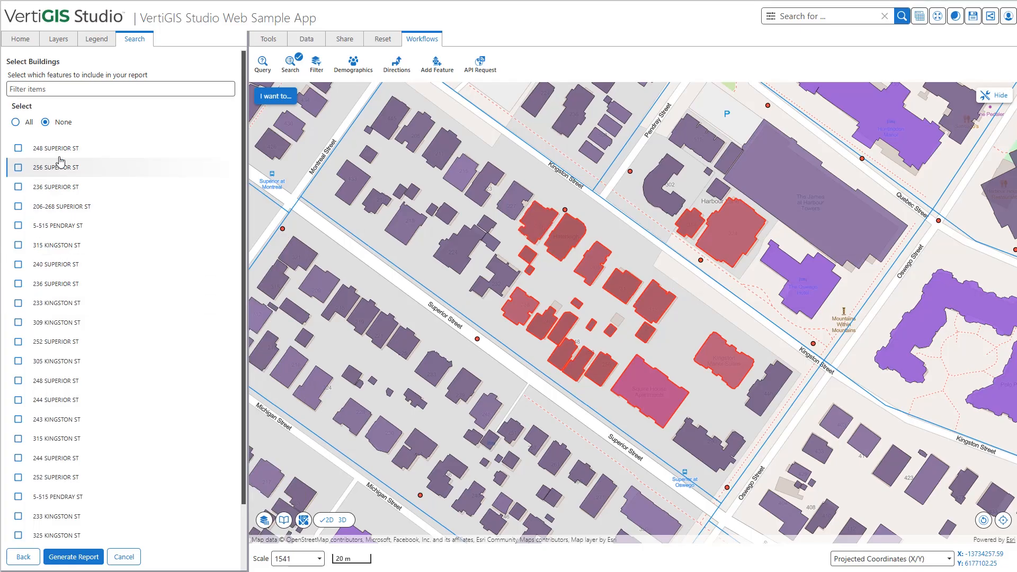
Step: Tick three buildings, enter an author name and the note 'My report.', then generate the report
{"action": "left_click", "coordinate": [60, 150]}
{"action": "left_click", "coordinate": [59, 168]}
{"action": "left_click", "coordinate": [56, 187]}
{"action": "scroll", "coordinate": [90, 276], "scroll_direction": "down", "scroll_amount": 2}
{"action": "left_click", "coordinate": [37, 501]}
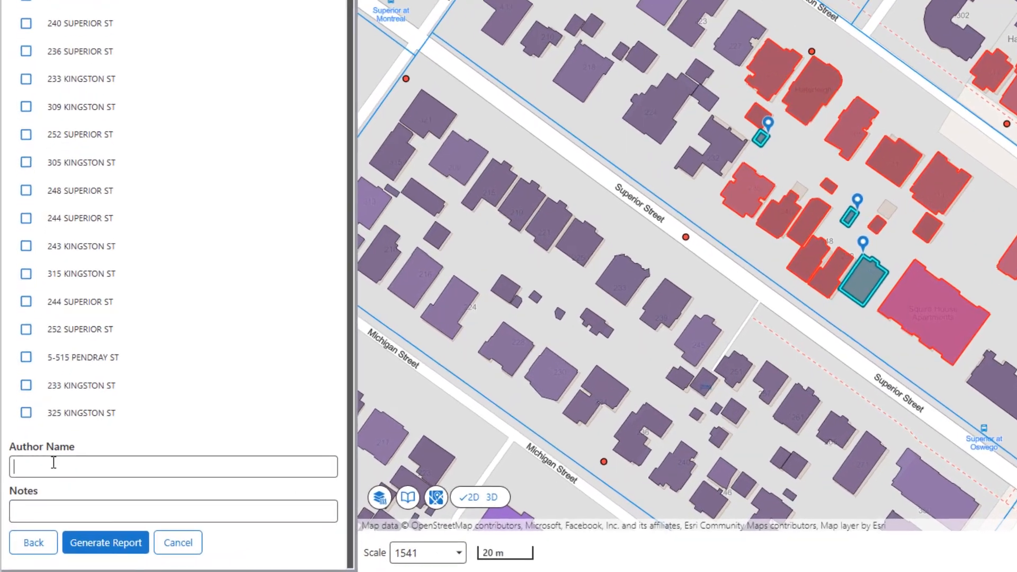
{"action": "type", "text": "Lucas Aubert"}
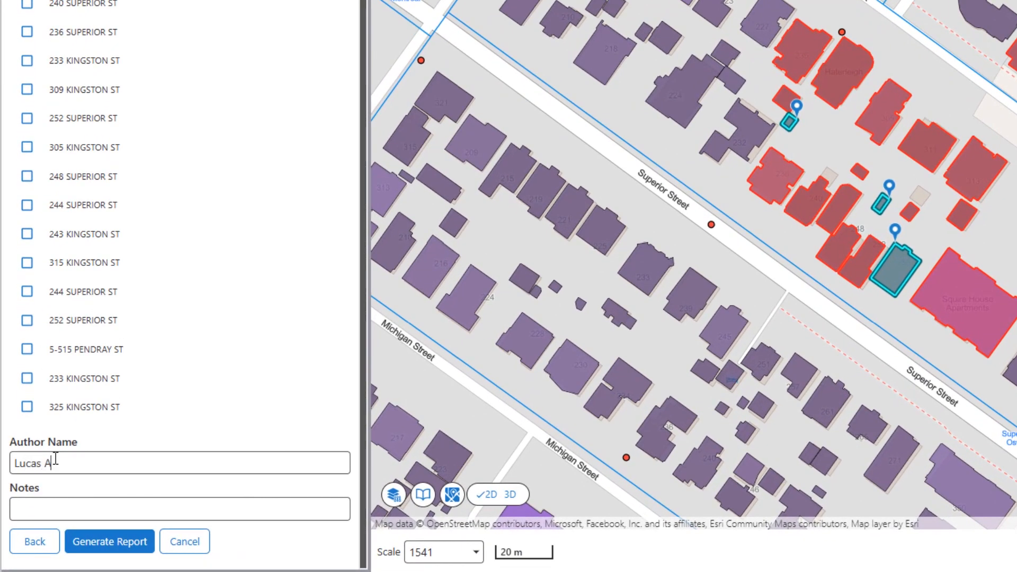
{"action": "key", "text": "Tab"}
{"action": "type", "text": "My"}
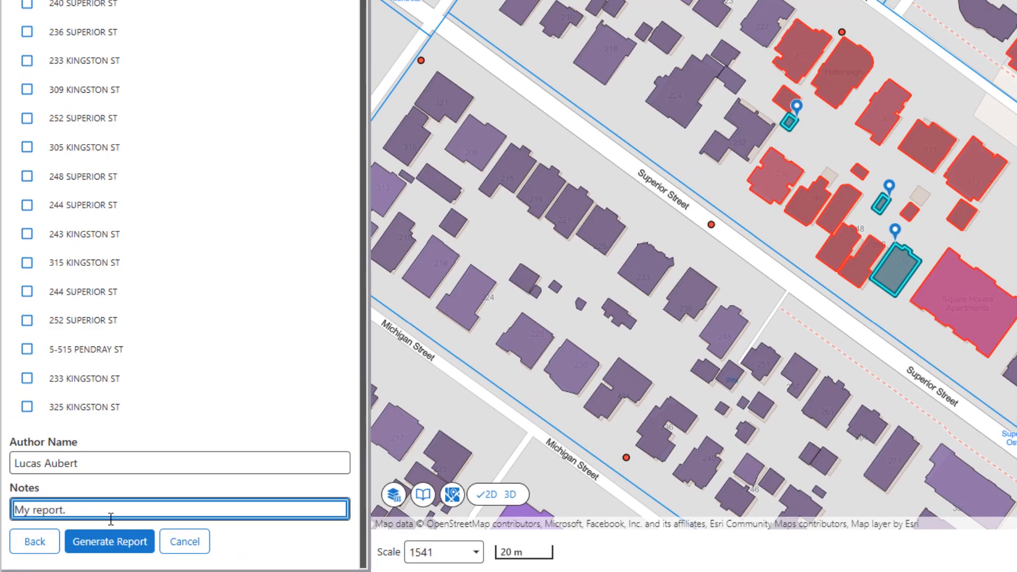
{"action": "left_click", "coordinate": [110, 541]}
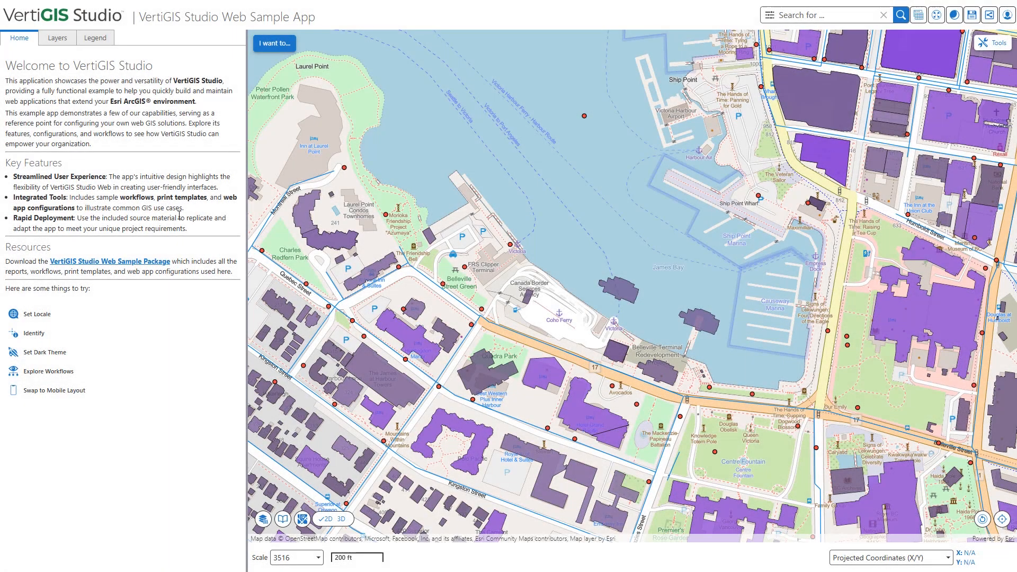
Step: Open the VertiGIS Studio Web Sample Package article and scroll down to its ZIP download
{"action": "left_click", "coordinate": [140, 268]}
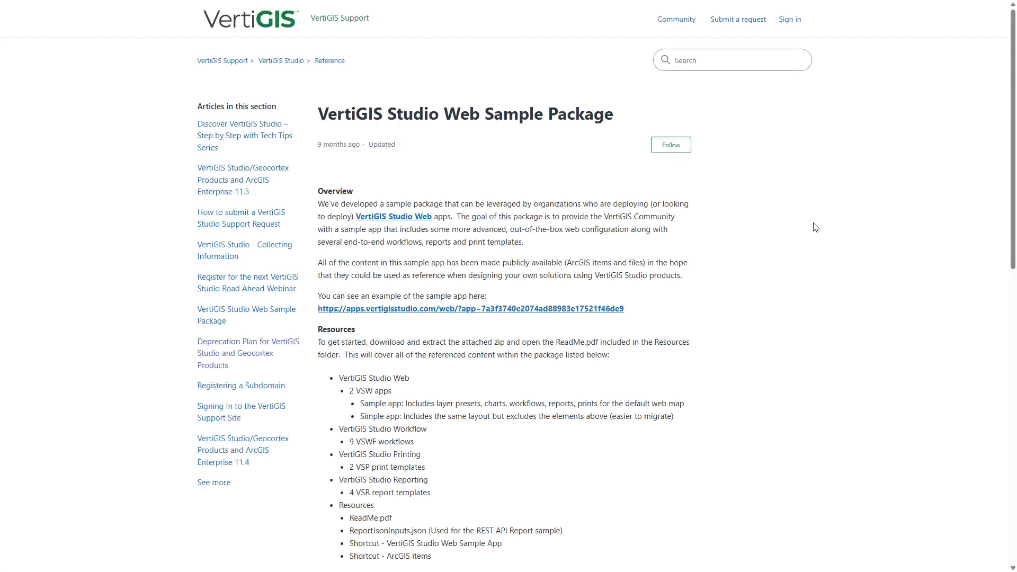
{"action": "left_click_drag", "start_coordinate": [1012, 186], "coordinate": [1014, 236]}
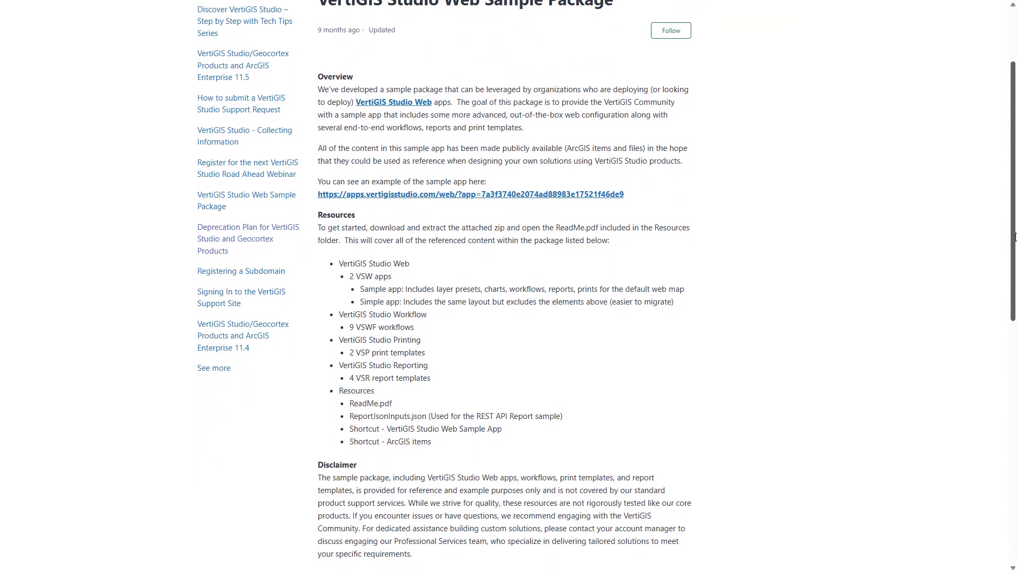
{"action": "scroll", "coordinate": [832, 364], "scroll_direction": "down", "scroll_amount": 3}
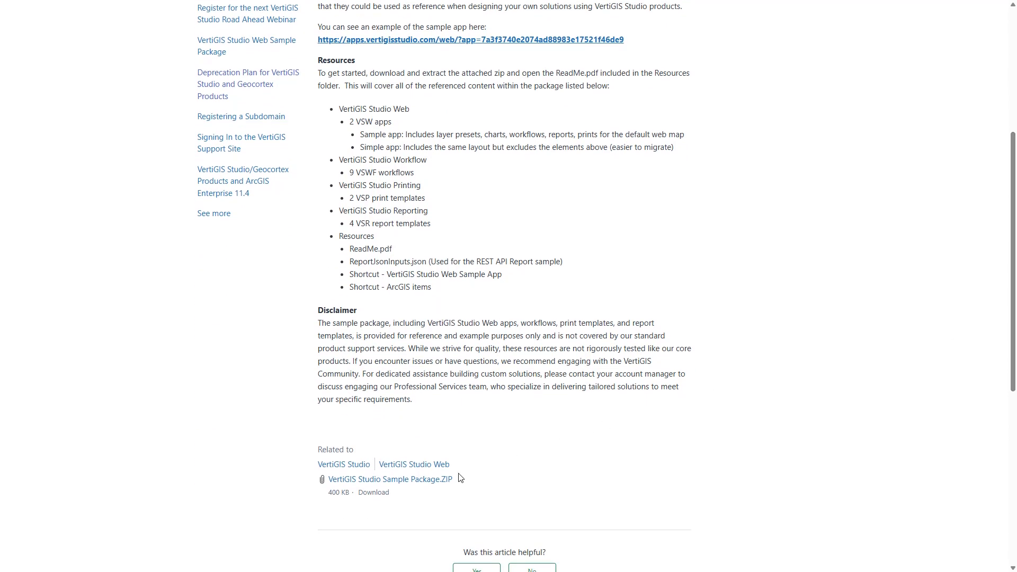